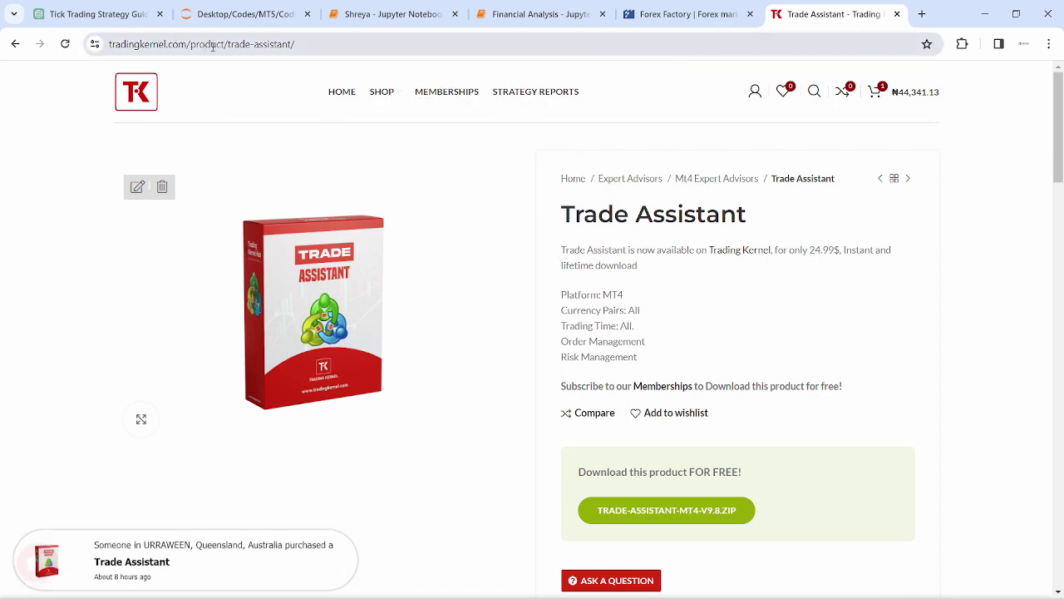
# Review the Trade Assistant product page, including its download section and the description of its key functions
pyautogui.click(298, 44)
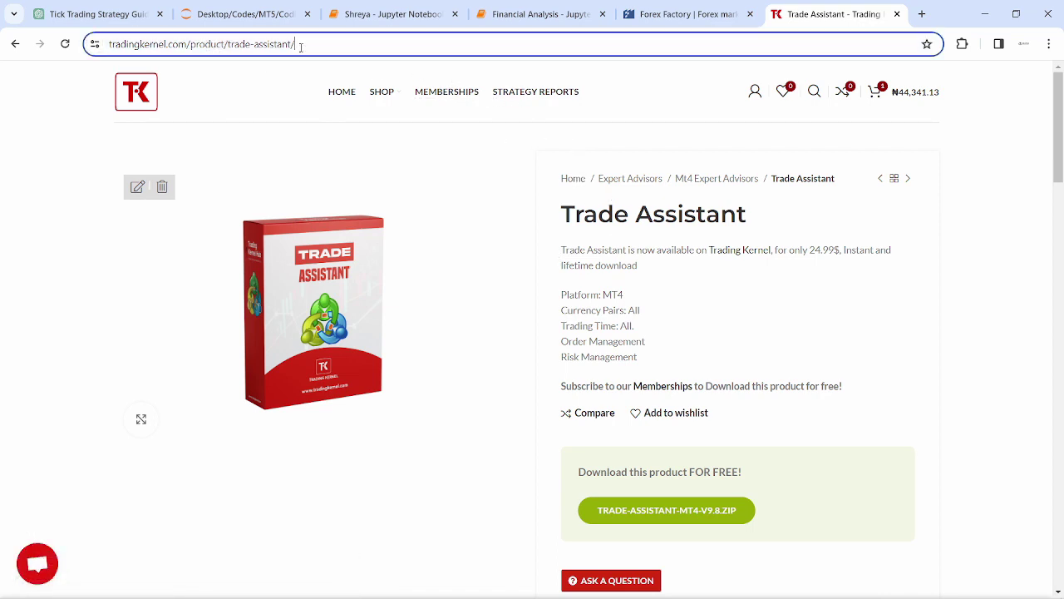
pyautogui.click(309, 44)
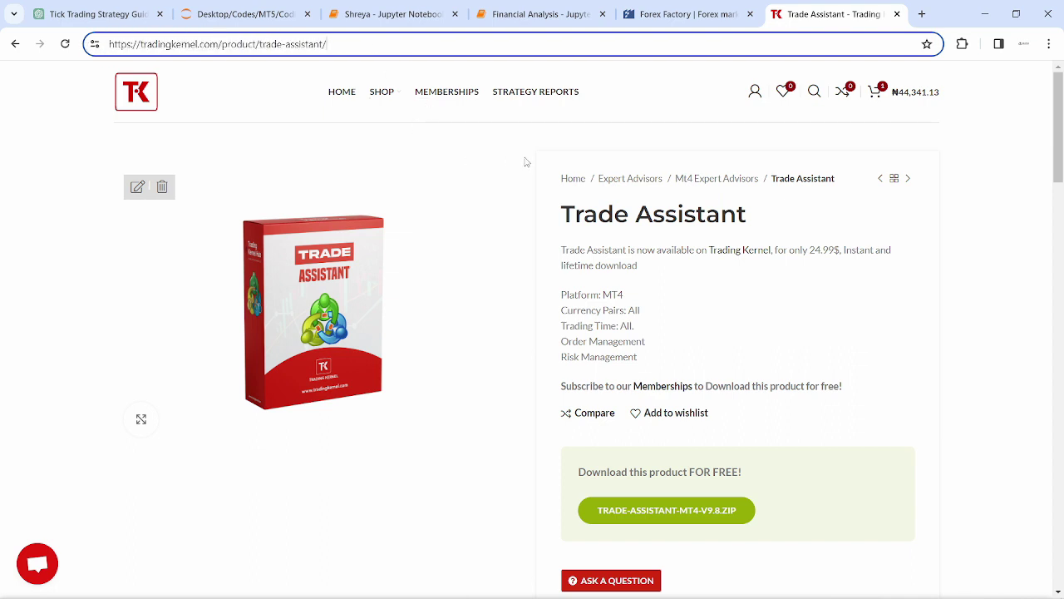
pyautogui.scroll(-3, 715, 195)
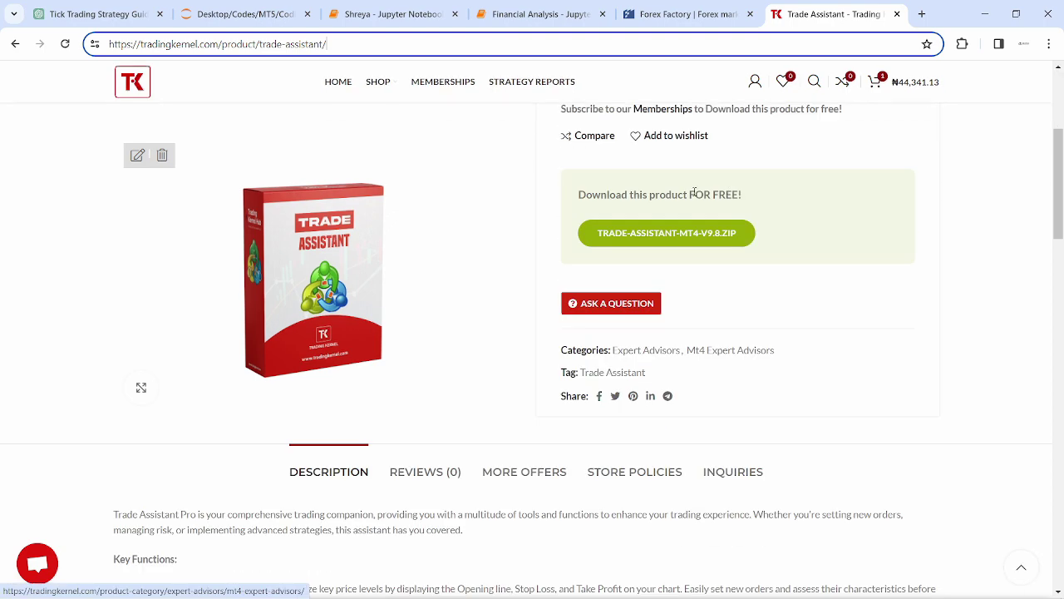
pyautogui.scroll(2, 705, 187)
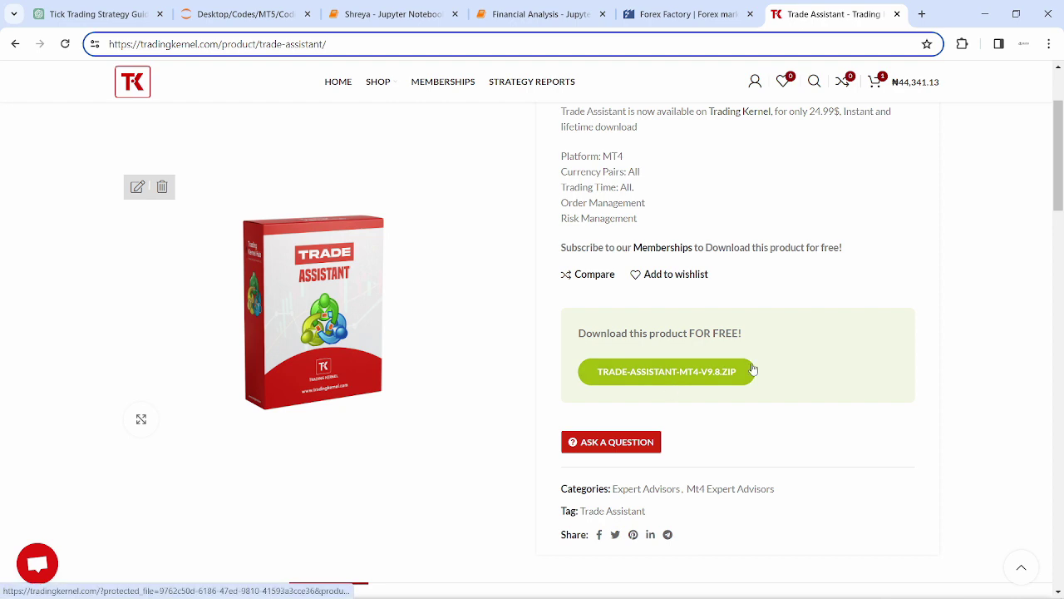
pyautogui.scroll(1, 765, 380)
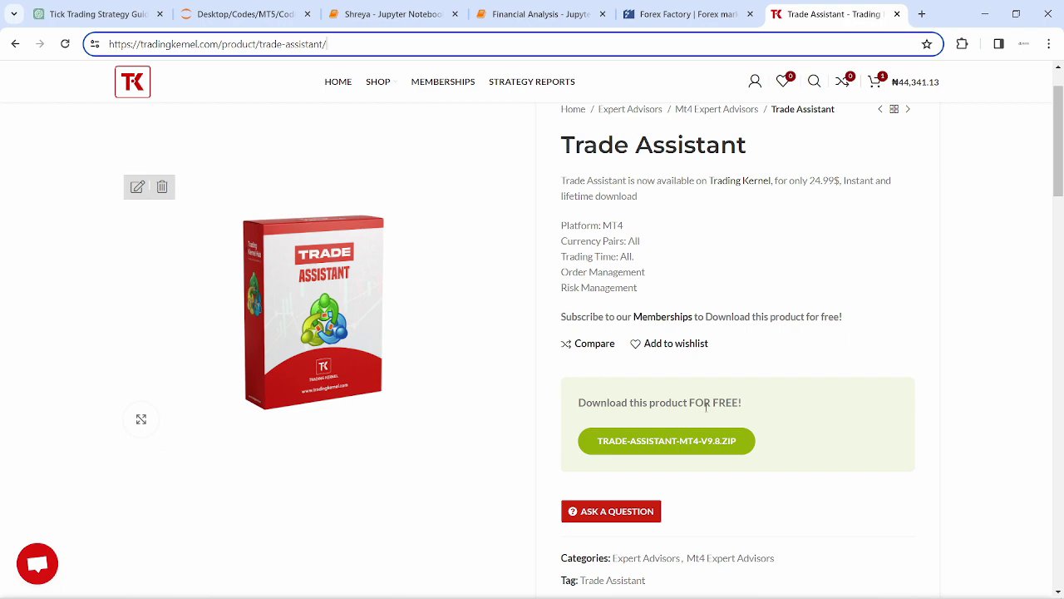
pyautogui.scroll(-5, 708, 408)
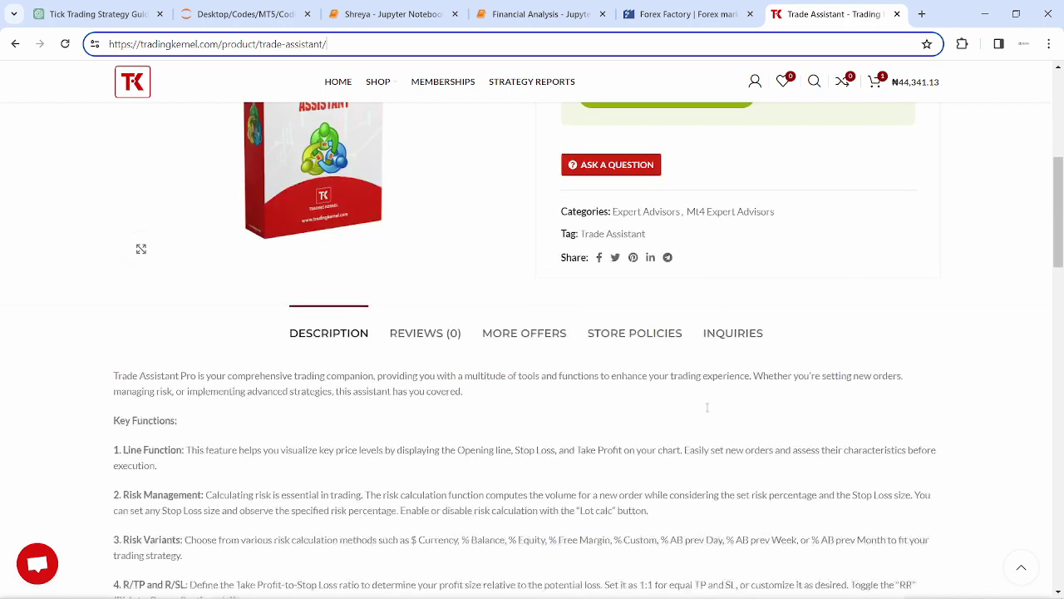
pyautogui.scroll(-10, 516, 424)
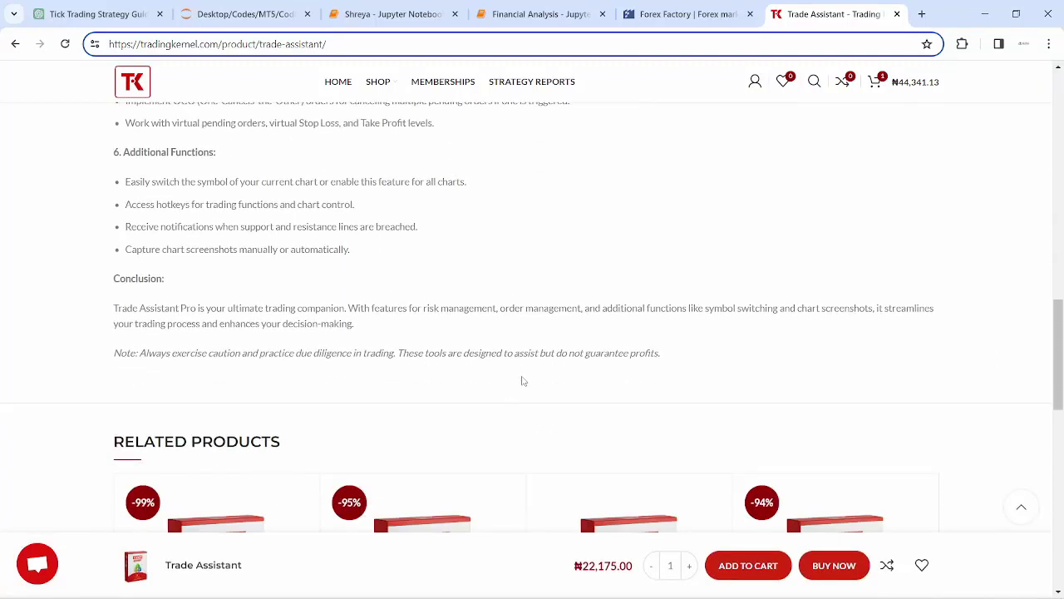
pyautogui.scroll(3, 524, 378)
pyautogui.scroll(5, 532, 373)
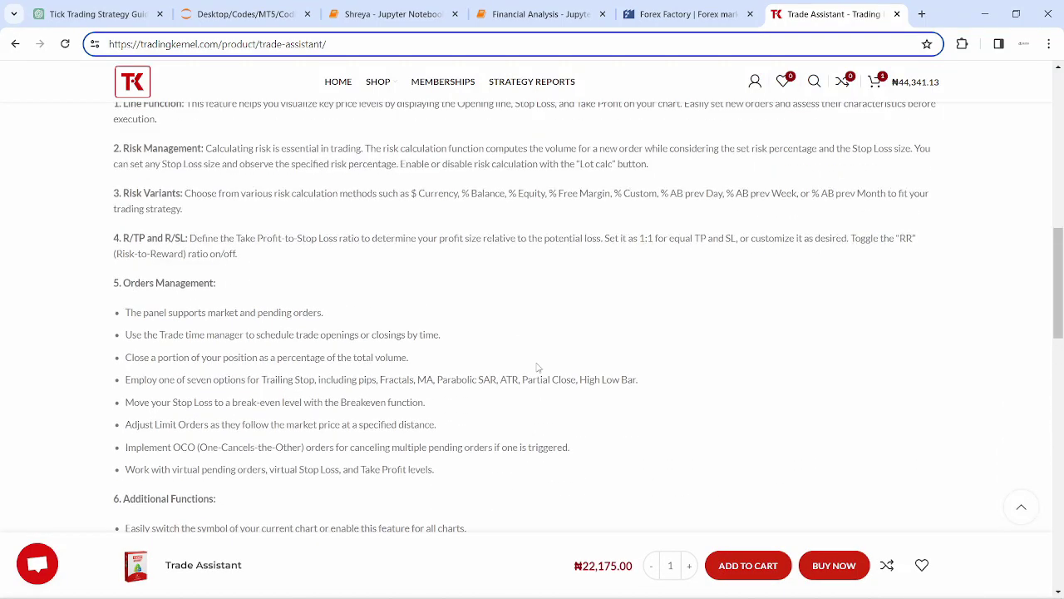
pyautogui.scroll(3, 580, 351)
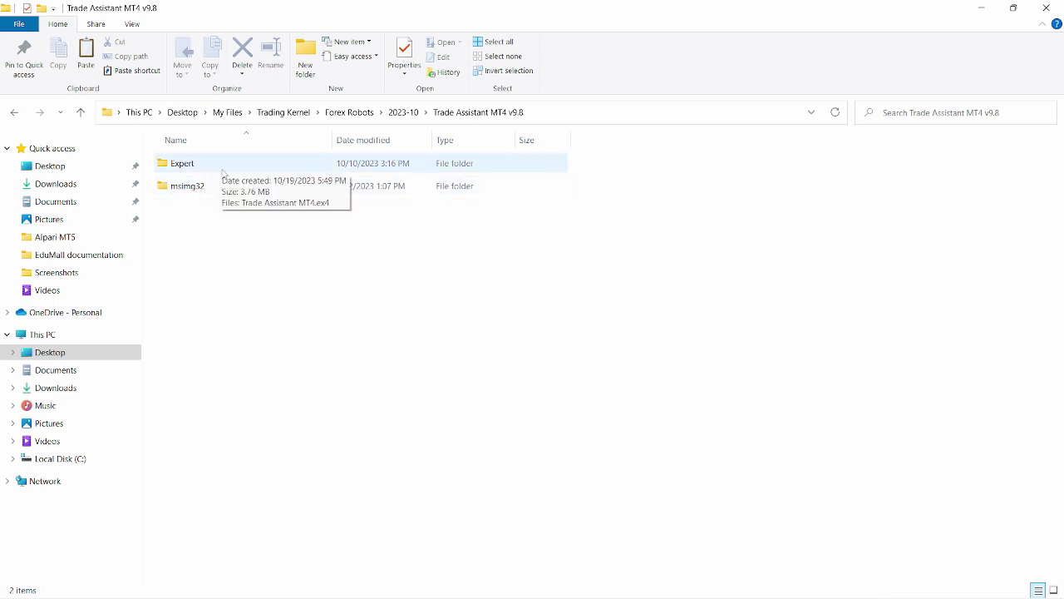
# Inspect the contents of the msimg32 and Expert folders inside the Trade Assistant MT4 v9.8 folder
pyautogui.moveTo(199, 192)
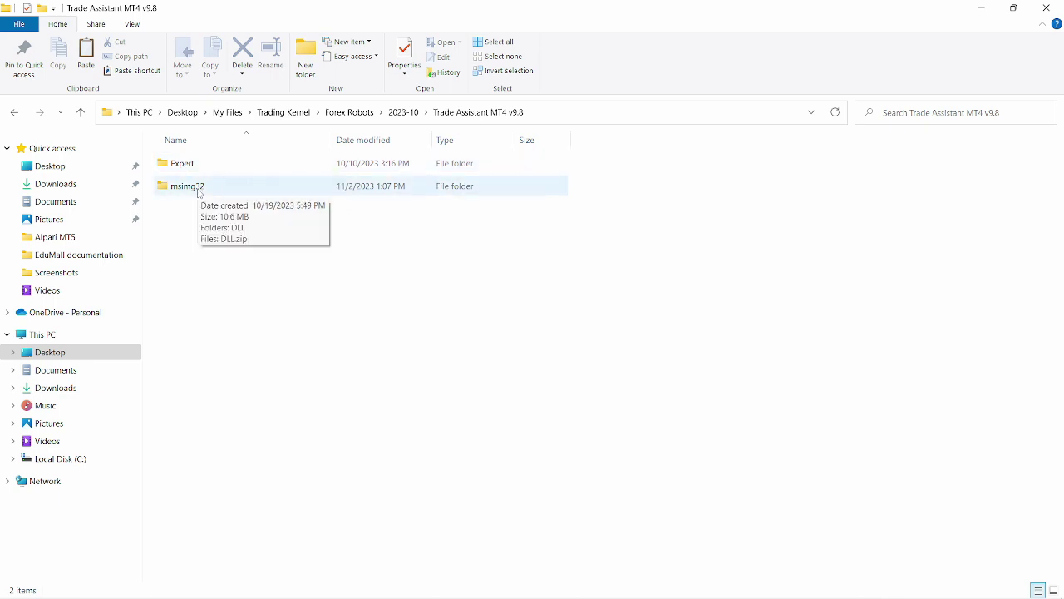
pyautogui.doubleClick(198, 190)
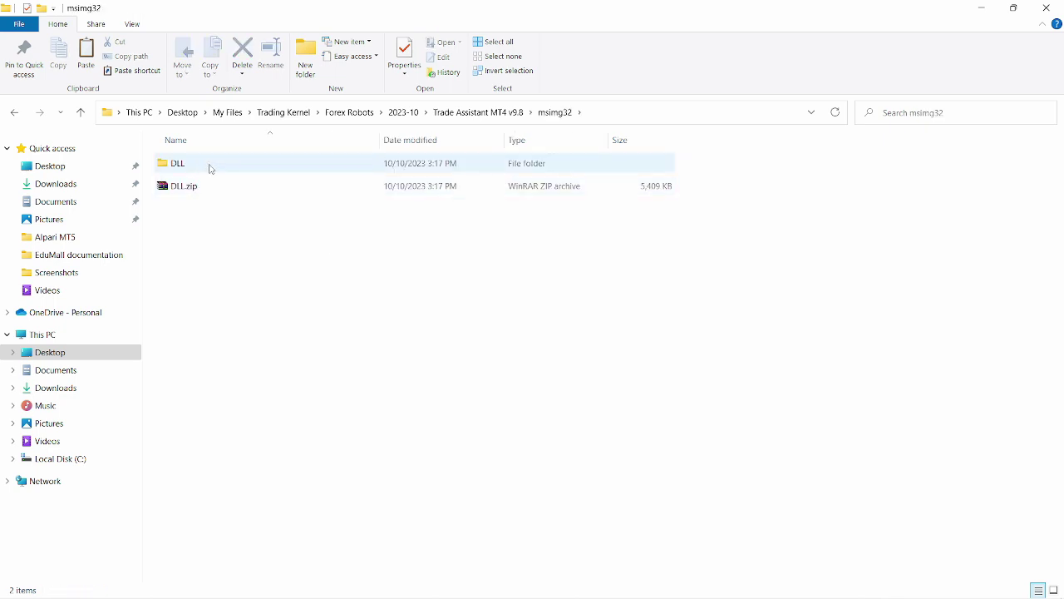
pyautogui.click(458, 114)
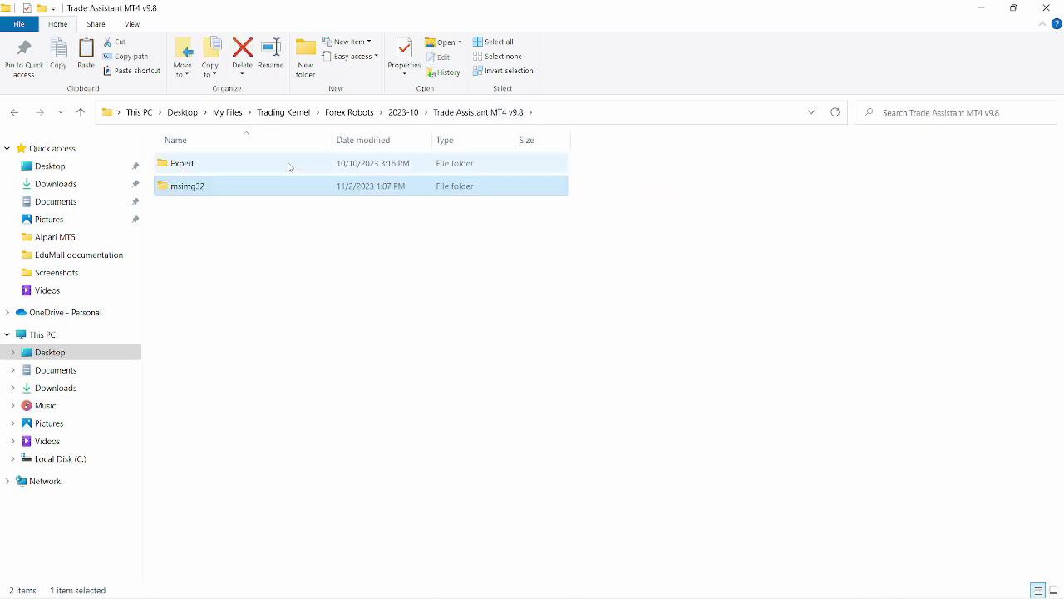
pyautogui.doubleClick(287, 166)
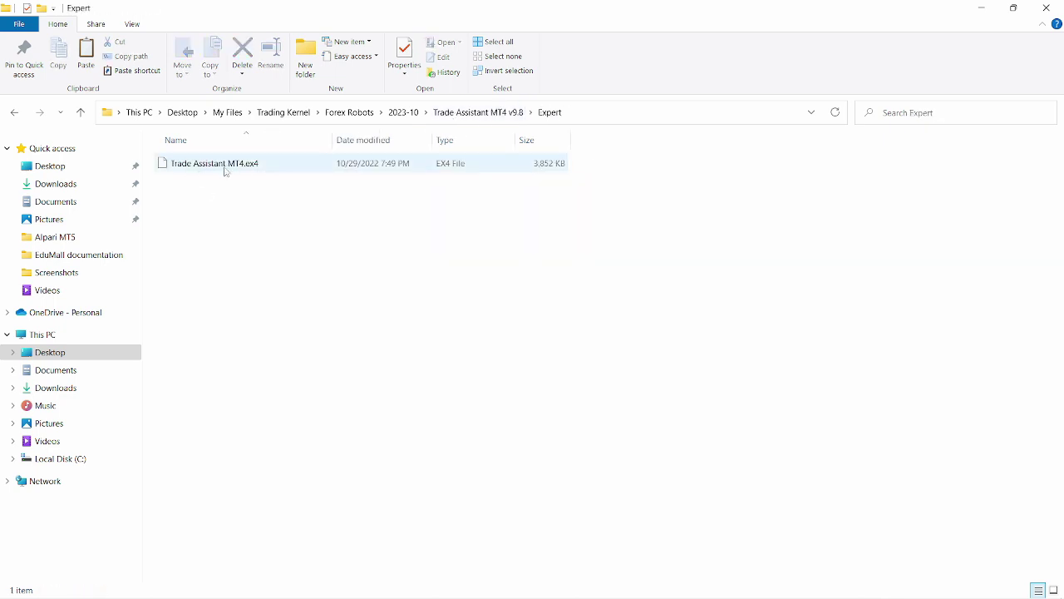
pyautogui.click(458, 112)
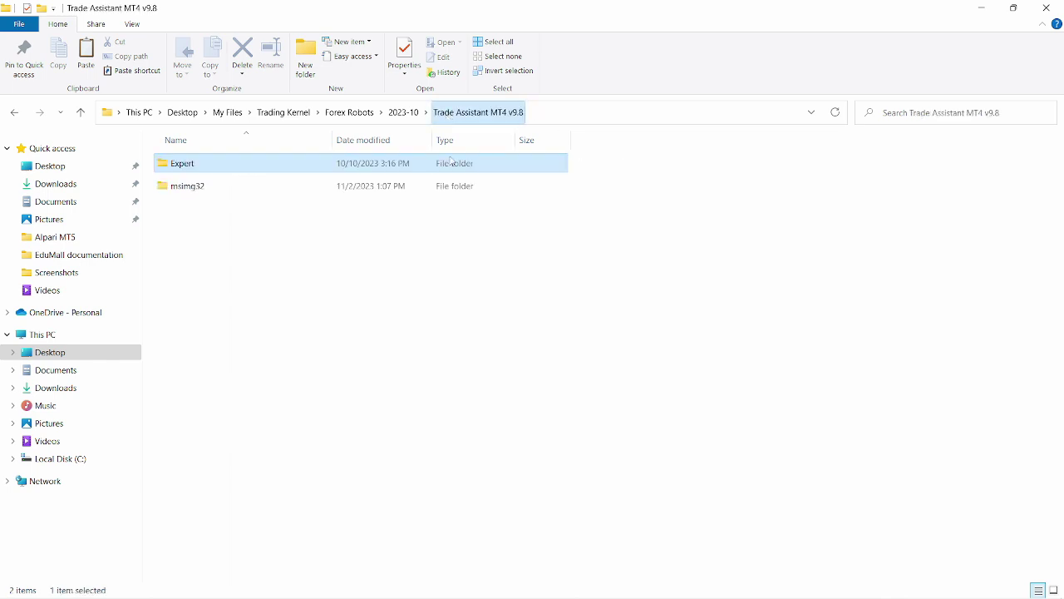
pyautogui.click(609, 582)
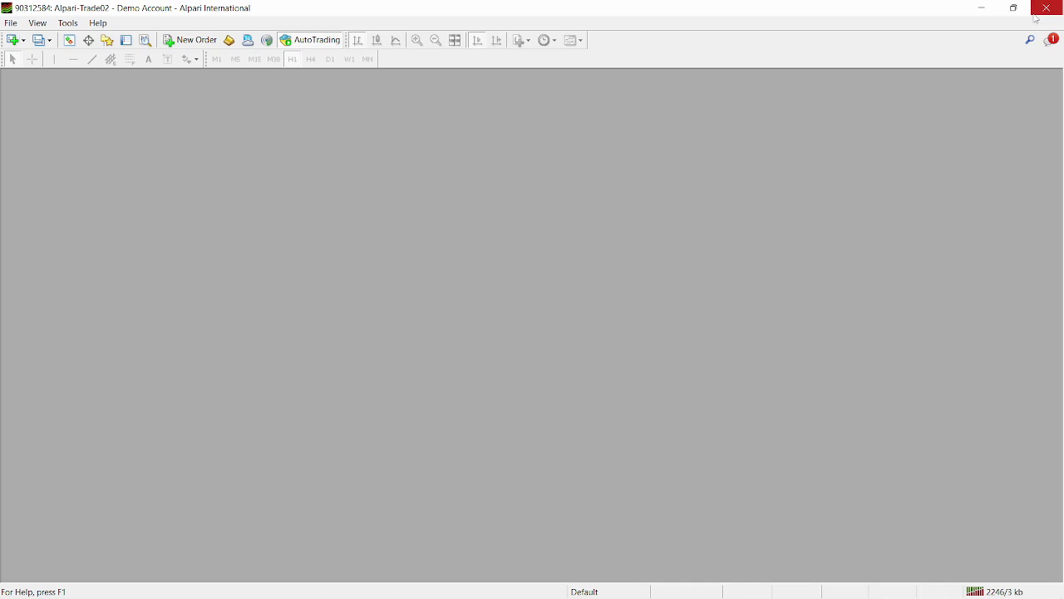
pyautogui.click(973, 8)
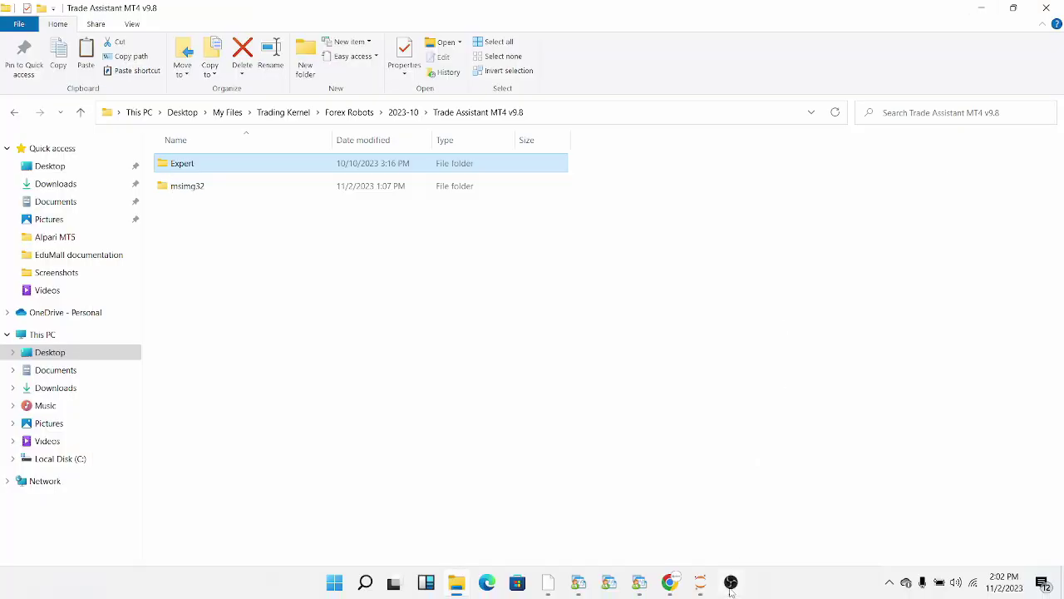
# Check the real-time protection setting in the Windows Security virus and threat protection settings, and put the settings windows away
pyautogui.press('super')
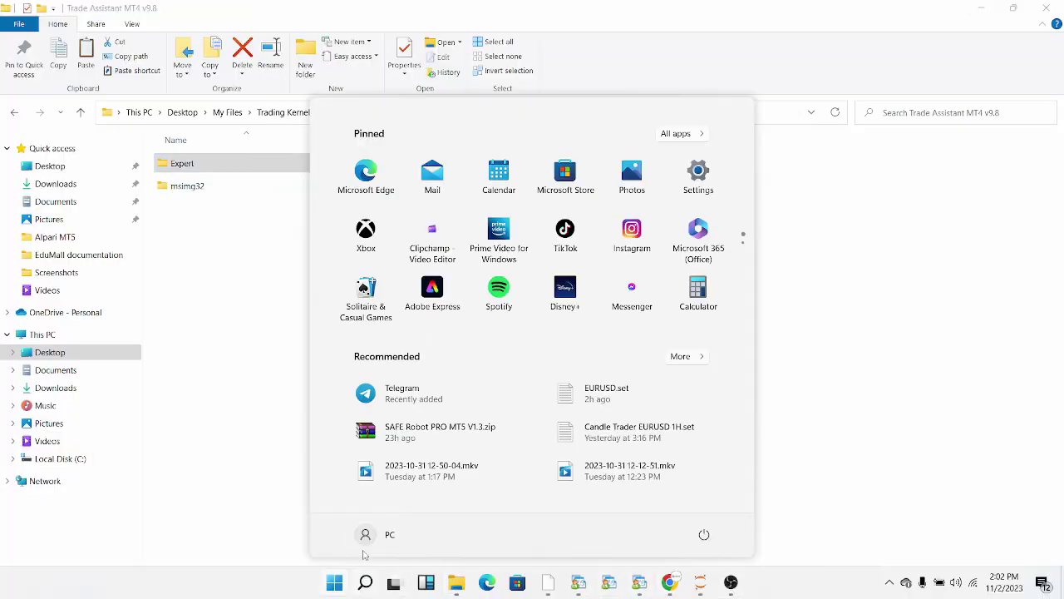
pyautogui.click(698, 176)
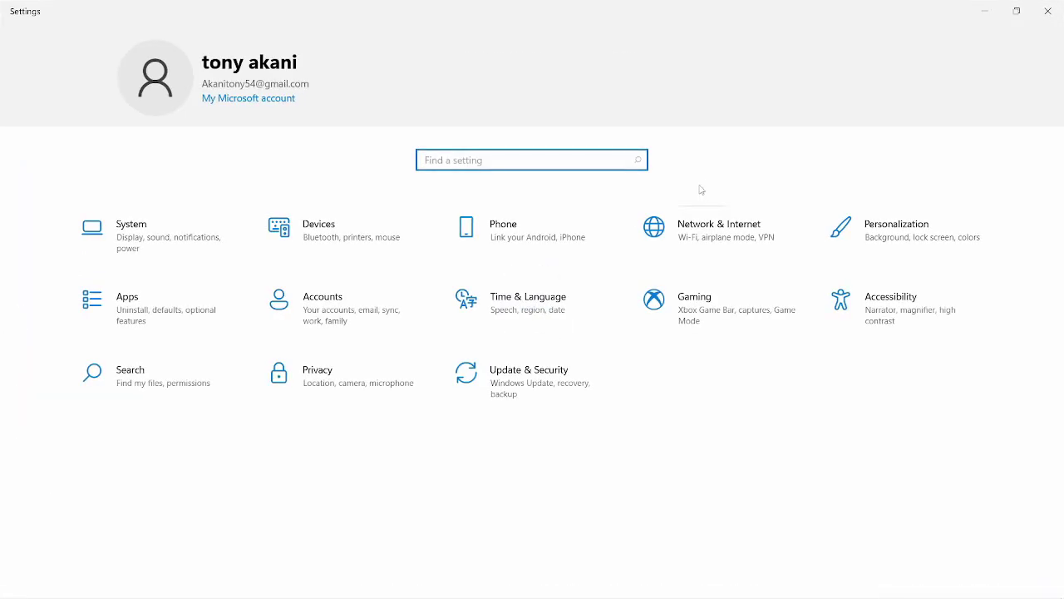
pyautogui.click(191, 238)
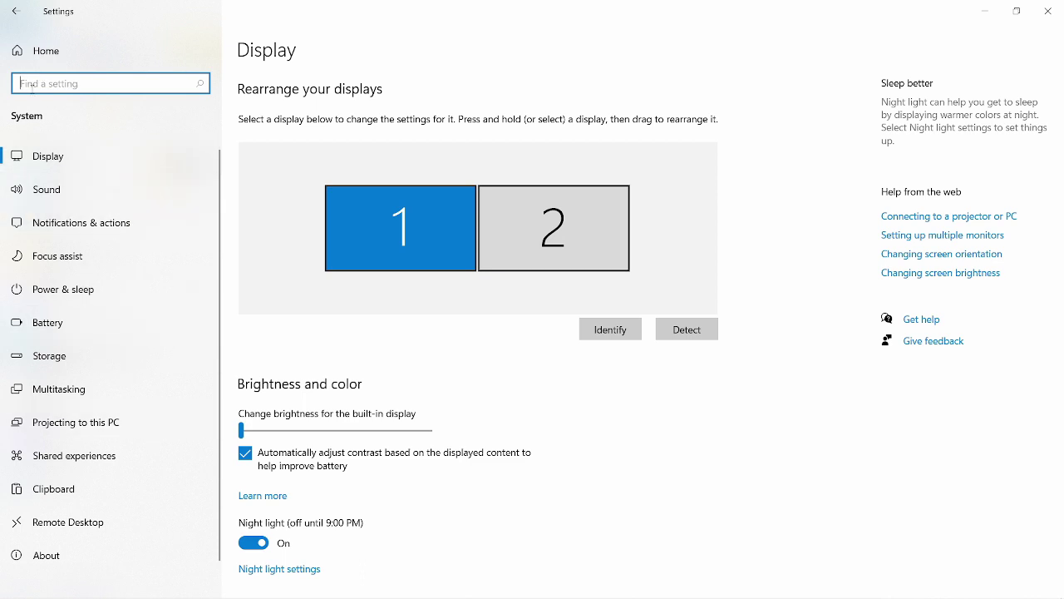
pyautogui.click(27, 14)
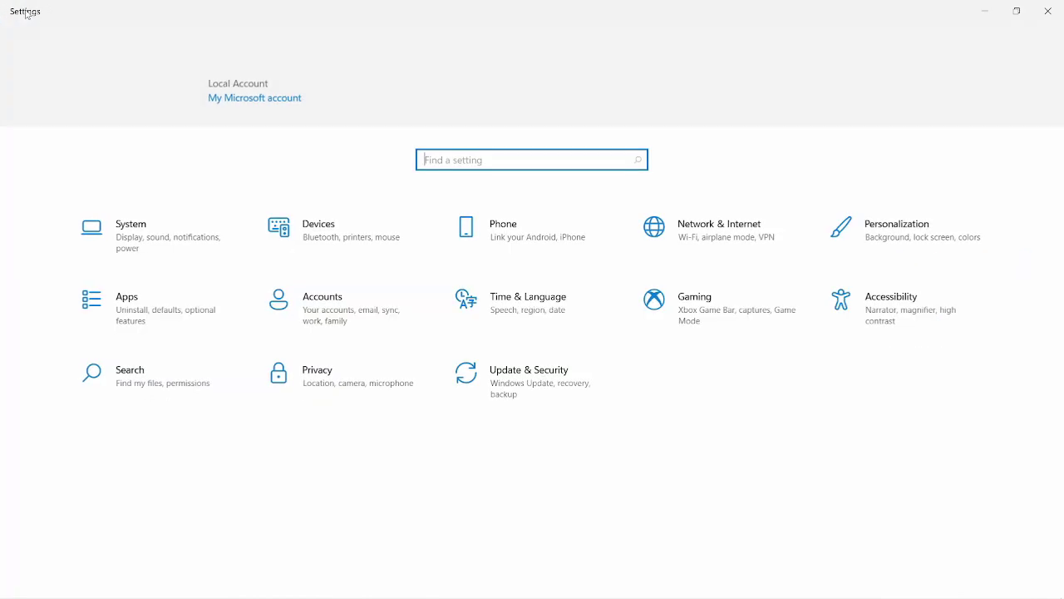
pyautogui.click(480, 384)
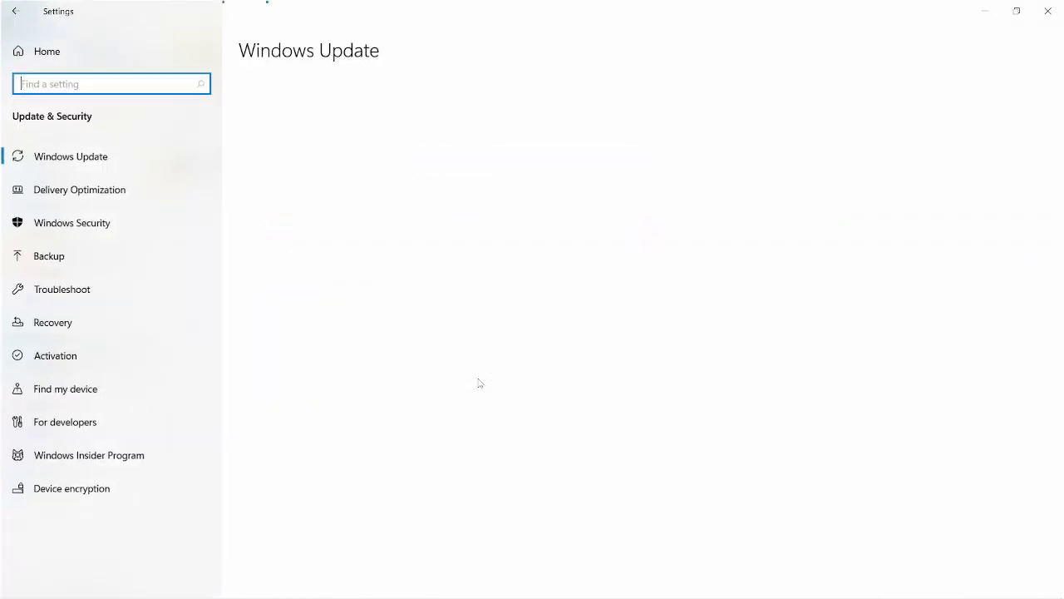
pyautogui.click(108, 231)
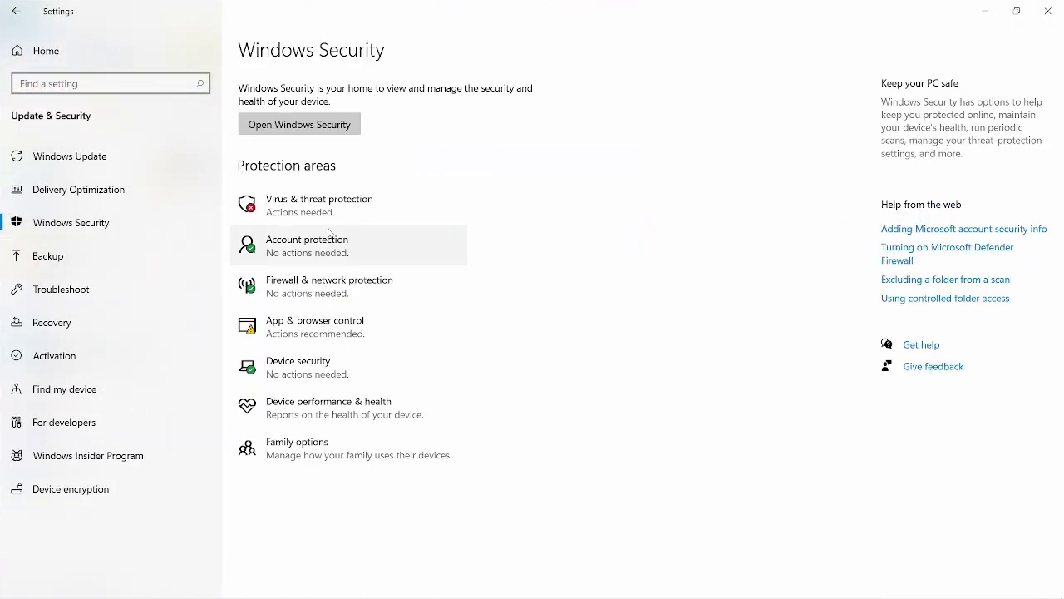
pyautogui.click(316, 203)
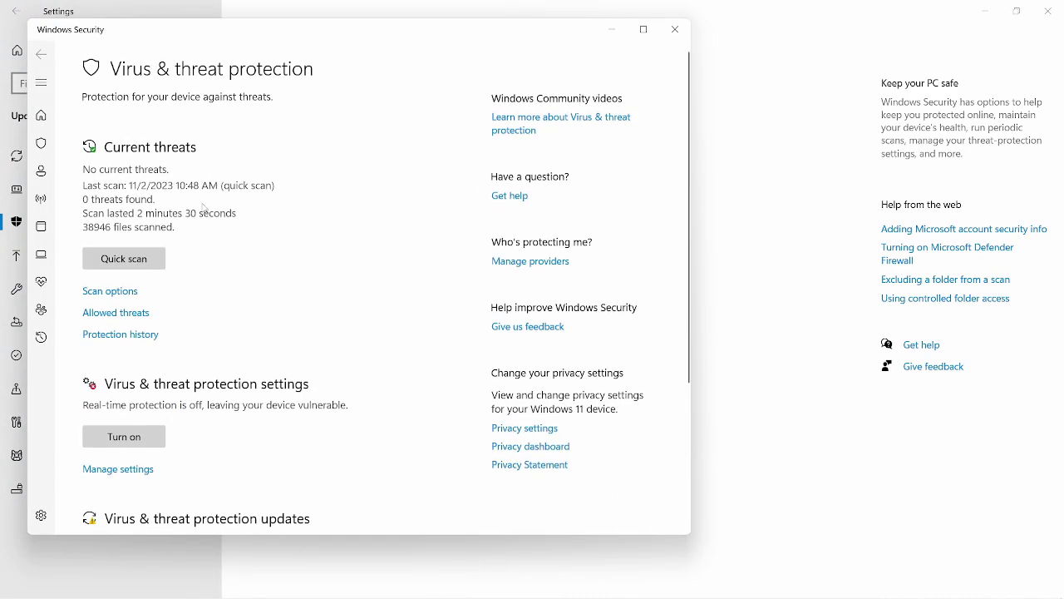
pyautogui.click(121, 469)
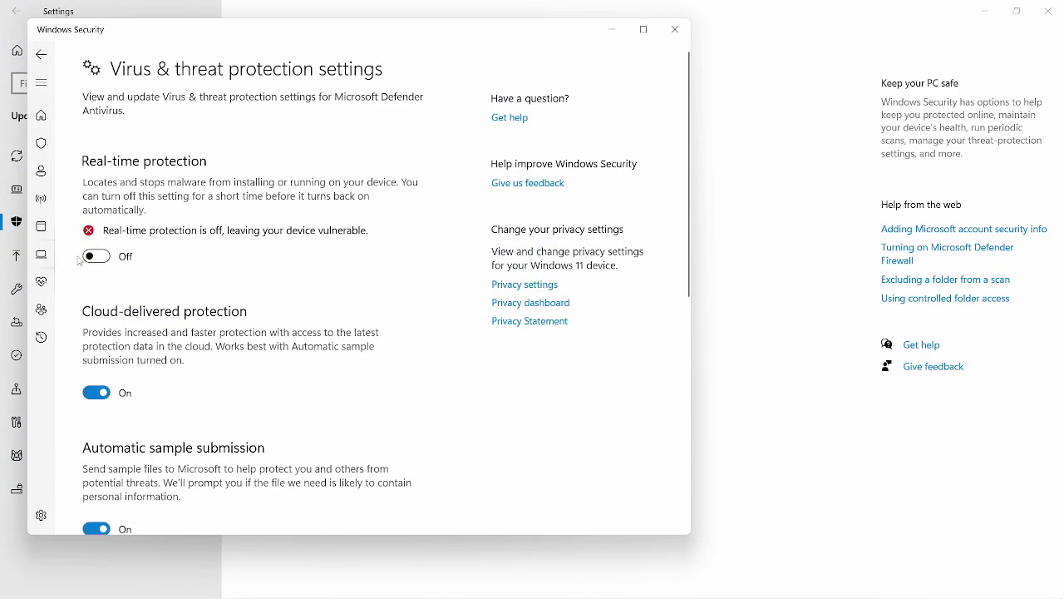
pyautogui.click(675, 29)
pyautogui.click(985, 11)
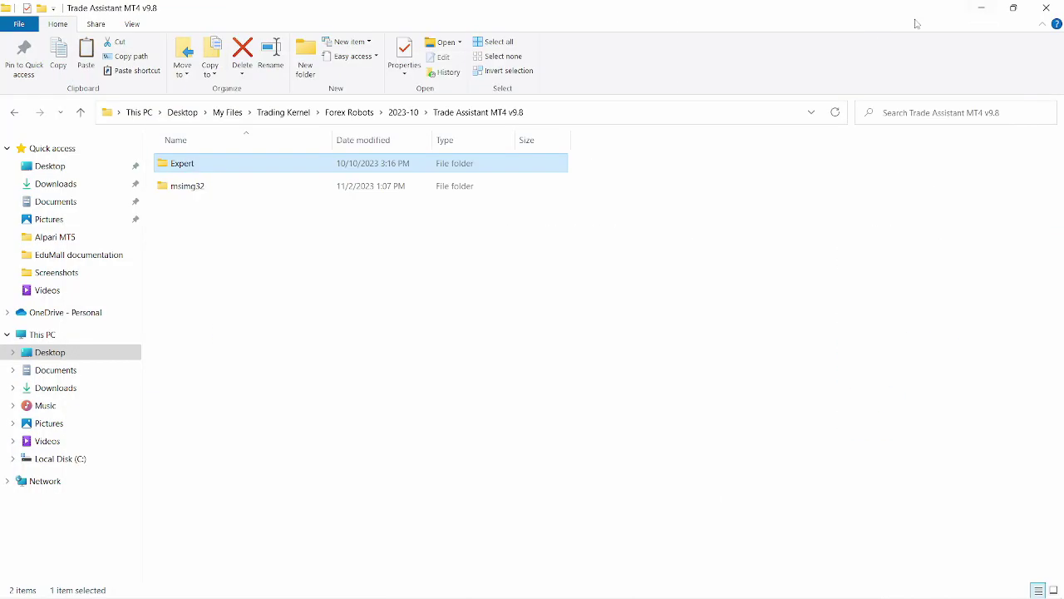
# Copy msimg32.dll from the DLL subfolder of the msimg32 folder
pyautogui.doubleClick(254, 186)
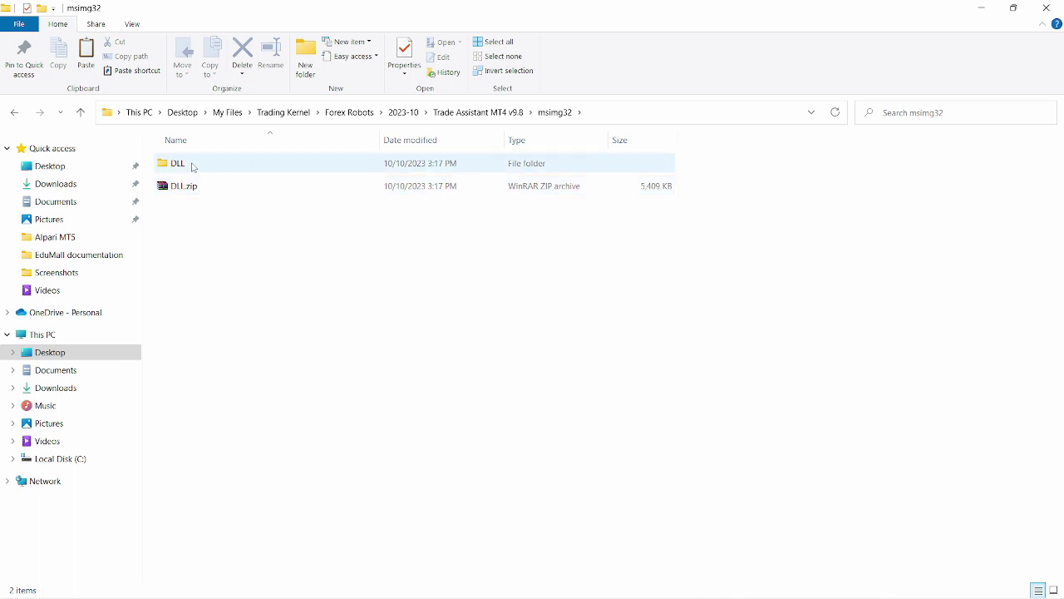
pyautogui.doubleClick(192, 165)
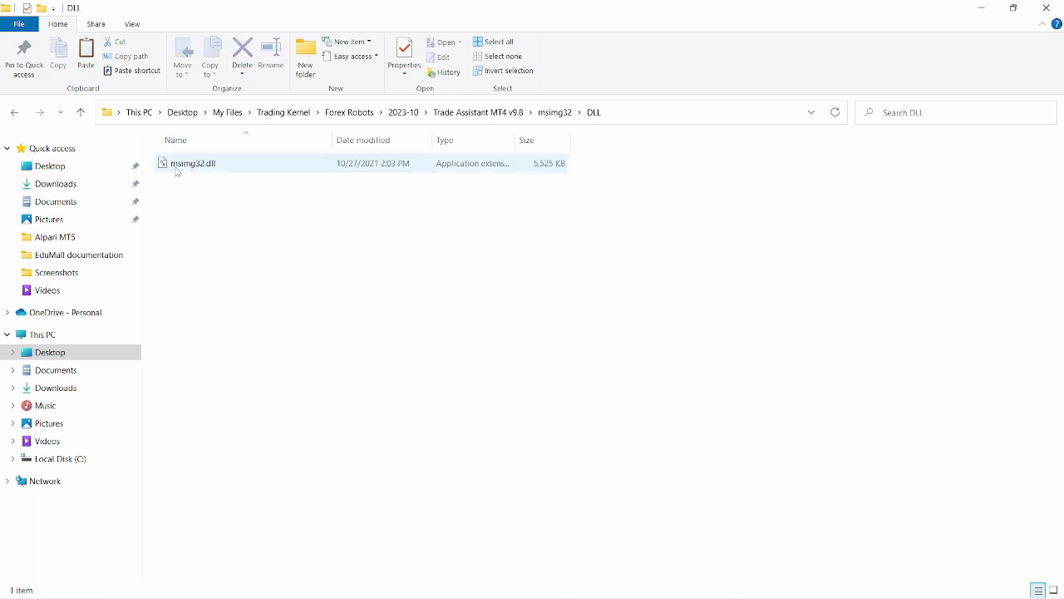
pyautogui.click(191, 169)
pyautogui.rightClick(193, 165)
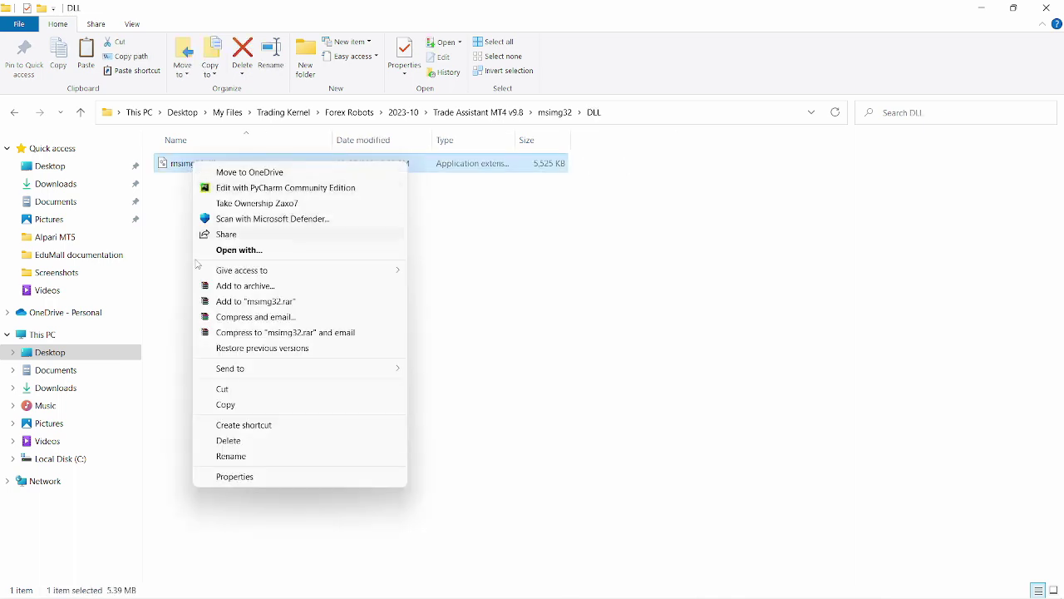
pyautogui.click(220, 405)
# Switch to the running Alpari MetaTrader 4 terminal and close it
pyautogui.moveTo(468, 594)
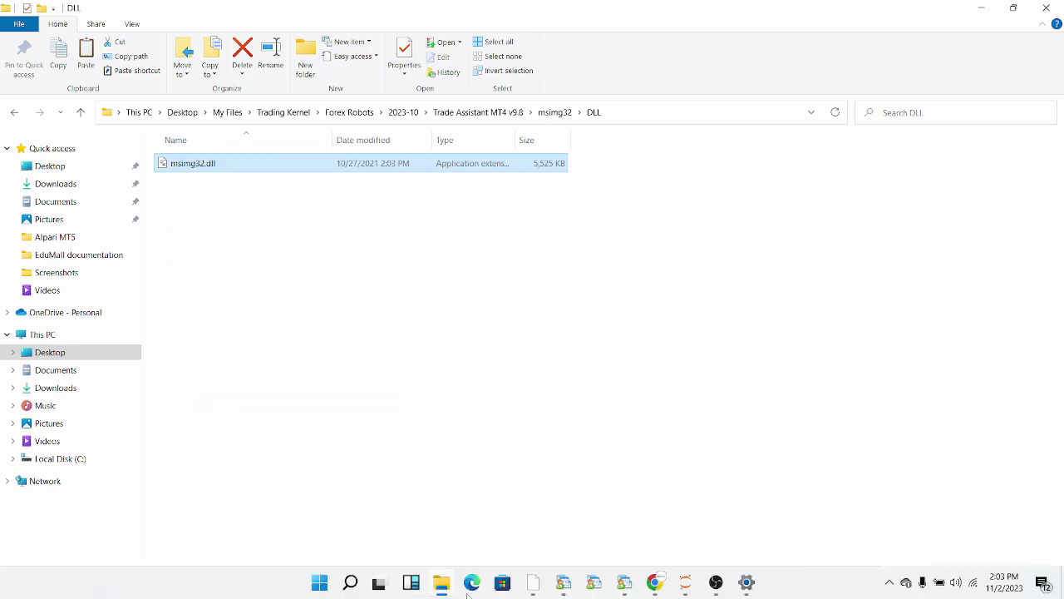
pyautogui.click(625, 583)
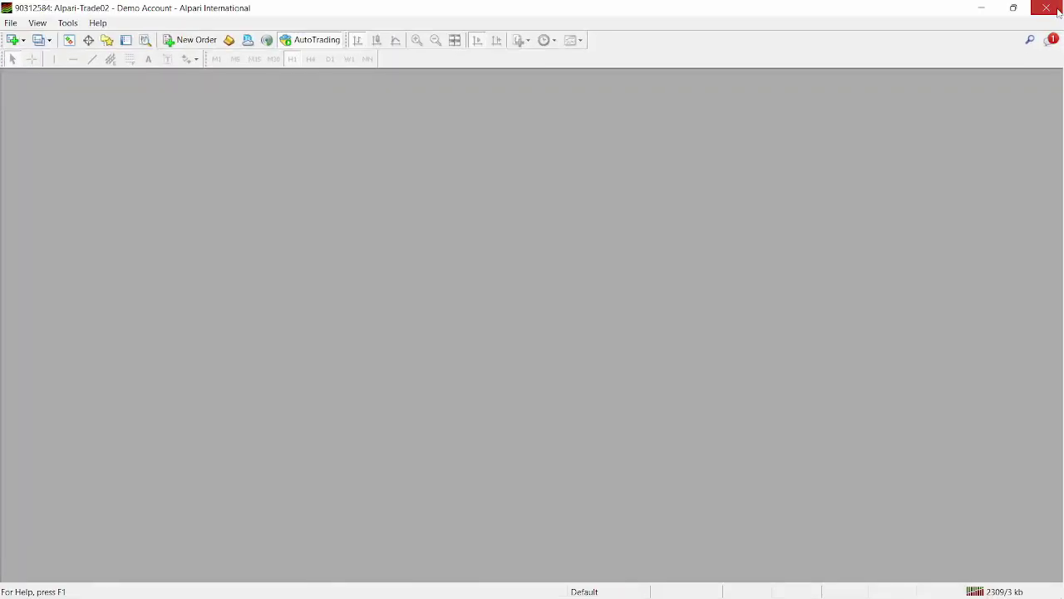
pyautogui.click(1046, 8)
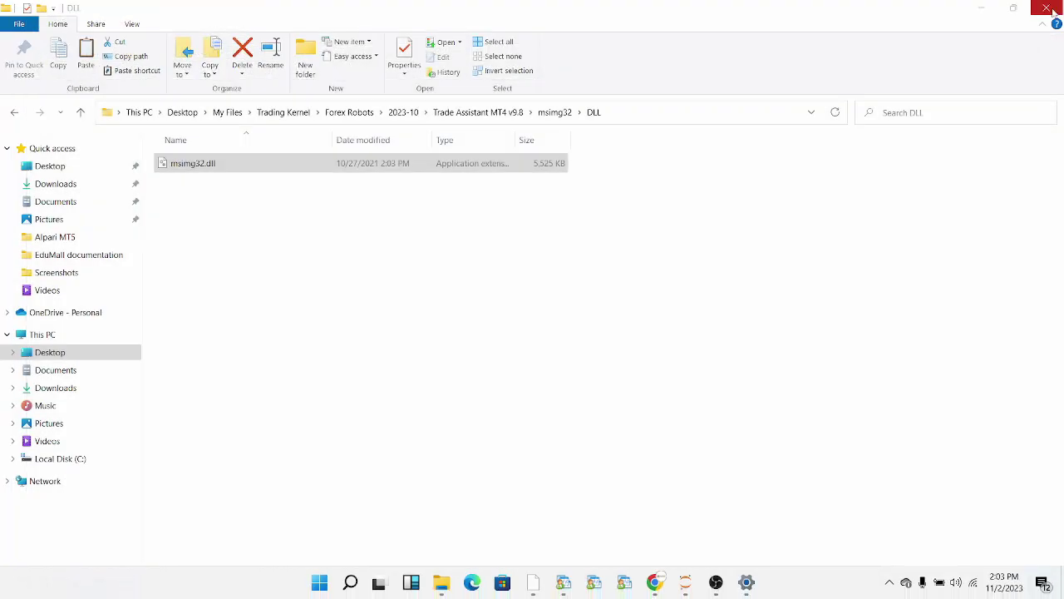
# Try to paste msimg32.dll into the Alpari MT4 installation folder reached through the MetaTrader shortcut's properties, without replacing the existing file
pyautogui.rightClick(625, 582)
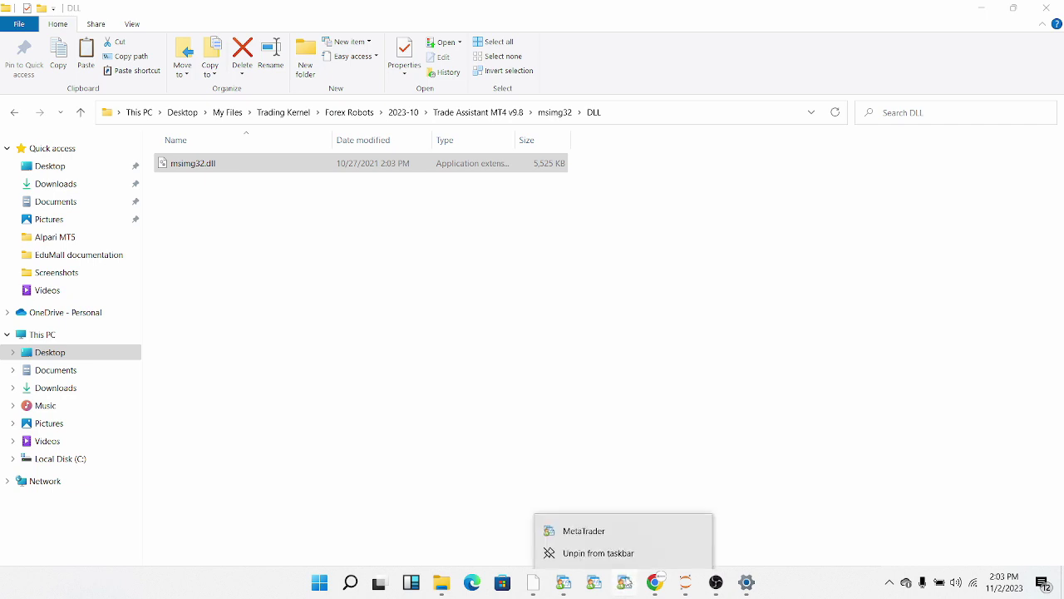
pyautogui.rightClick(624, 525)
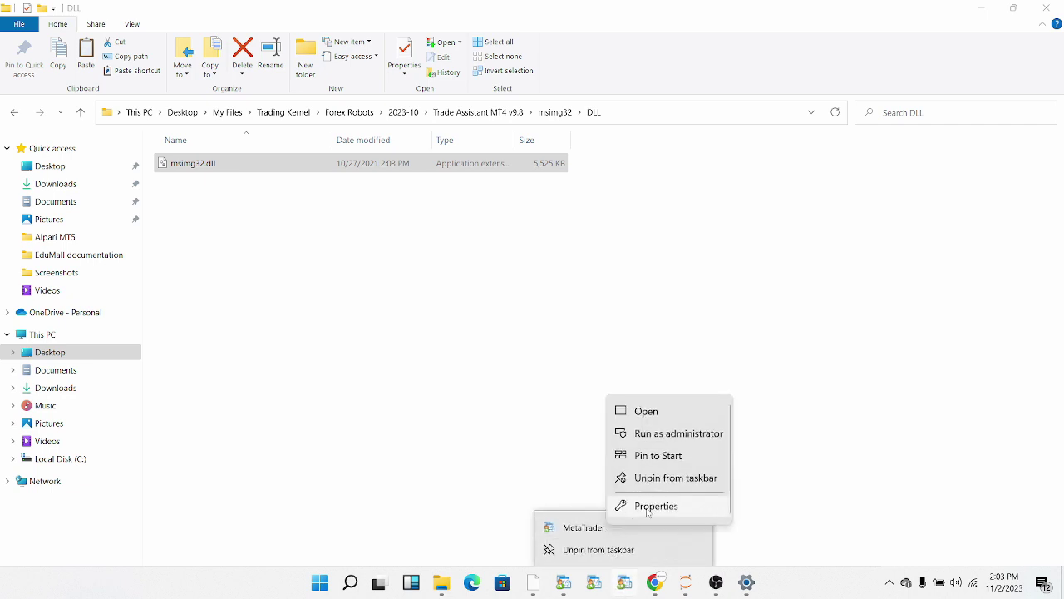
pyautogui.click(646, 506)
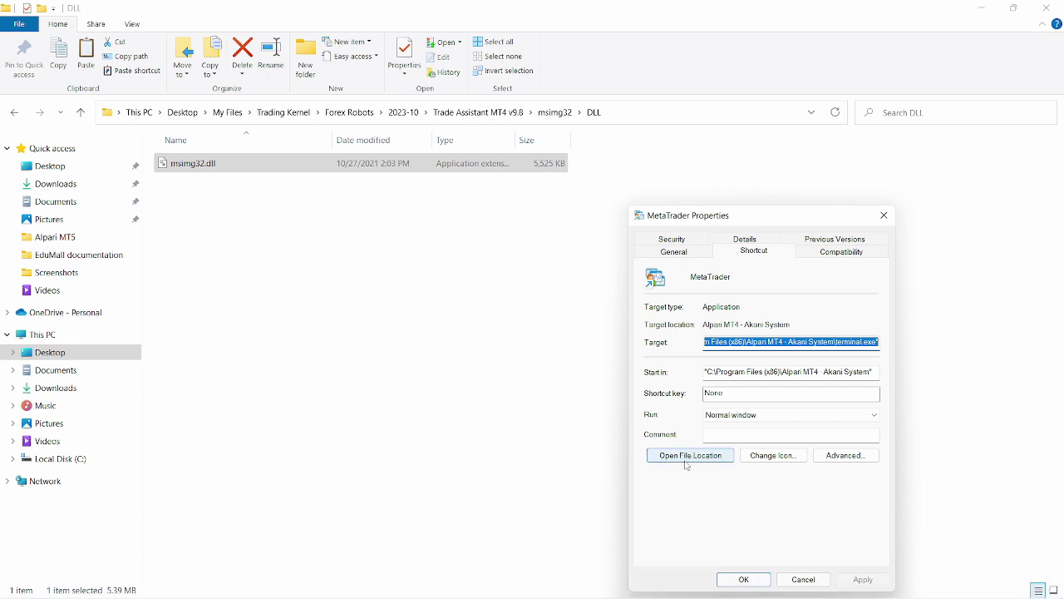
pyautogui.click(688, 457)
pyautogui.rightClick(466, 511)
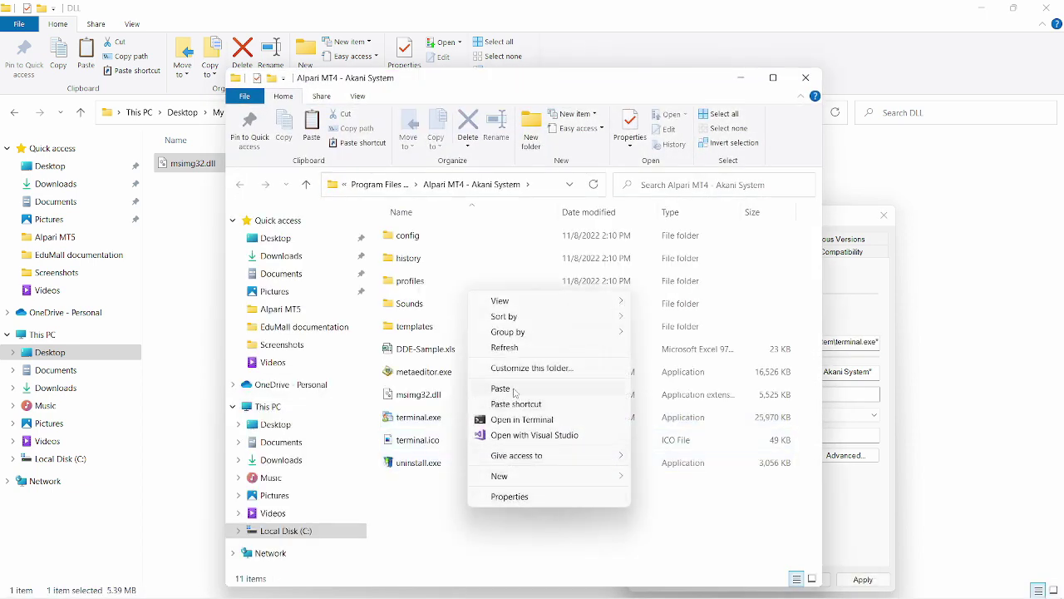
pyautogui.click(507, 388)
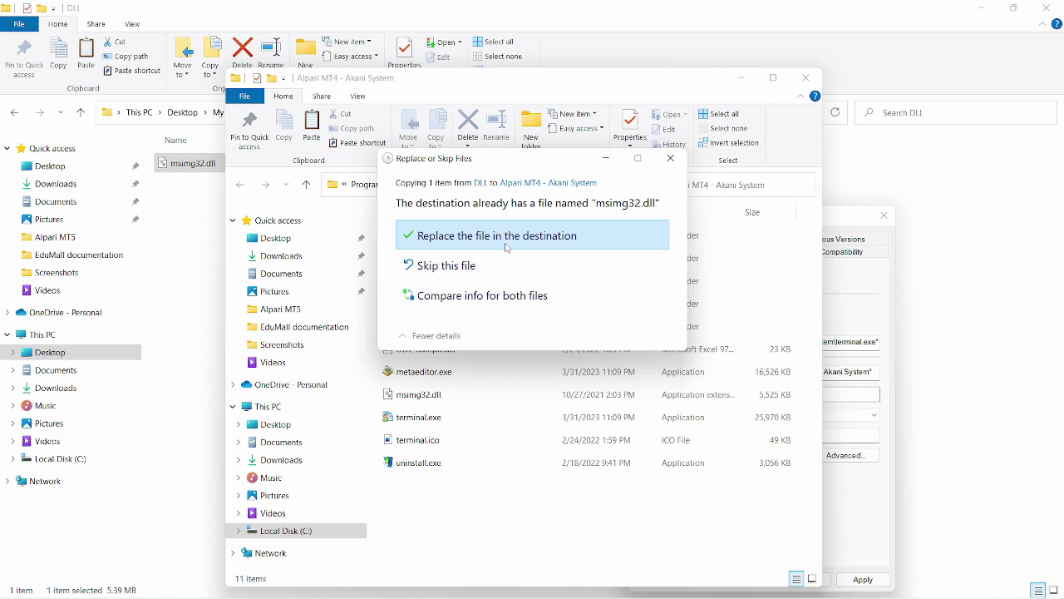
pyautogui.click(669, 166)
pyautogui.click(806, 78)
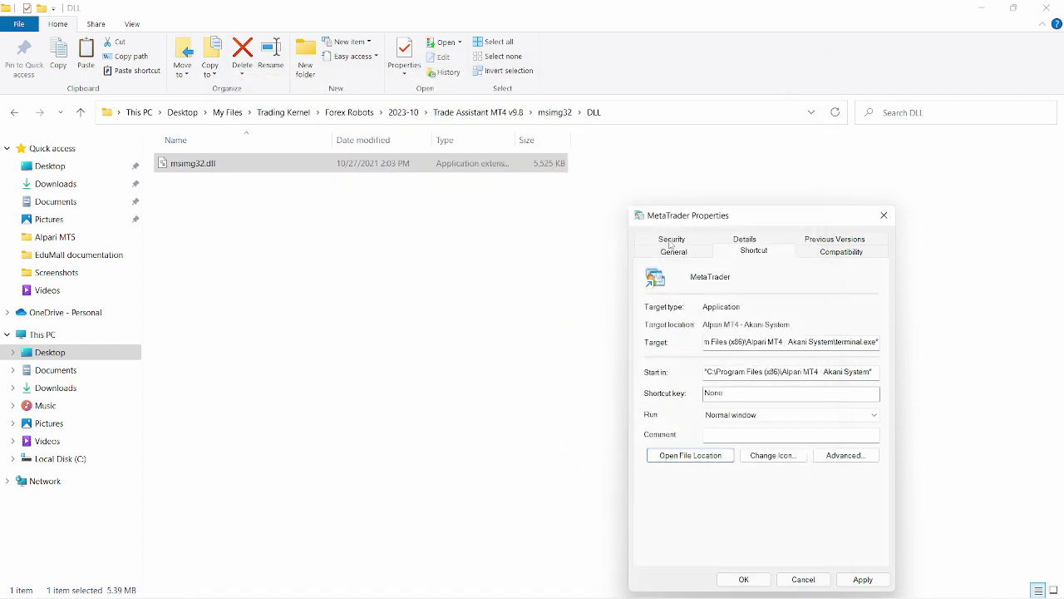
pyautogui.click(883, 216)
# Relaunch the Alpari MetaTrader 4 terminal, and copy Trade Assistant MT4.ex4 from the Expert folder of Trade Assistant MT4 v9.8
pyautogui.click(627, 584)
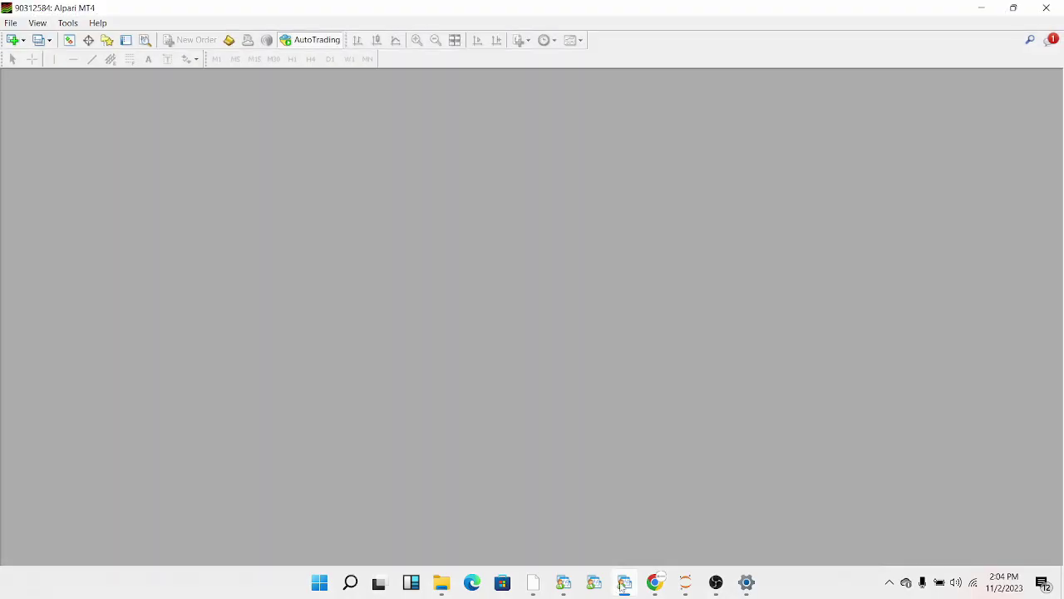
pyautogui.click(439, 585)
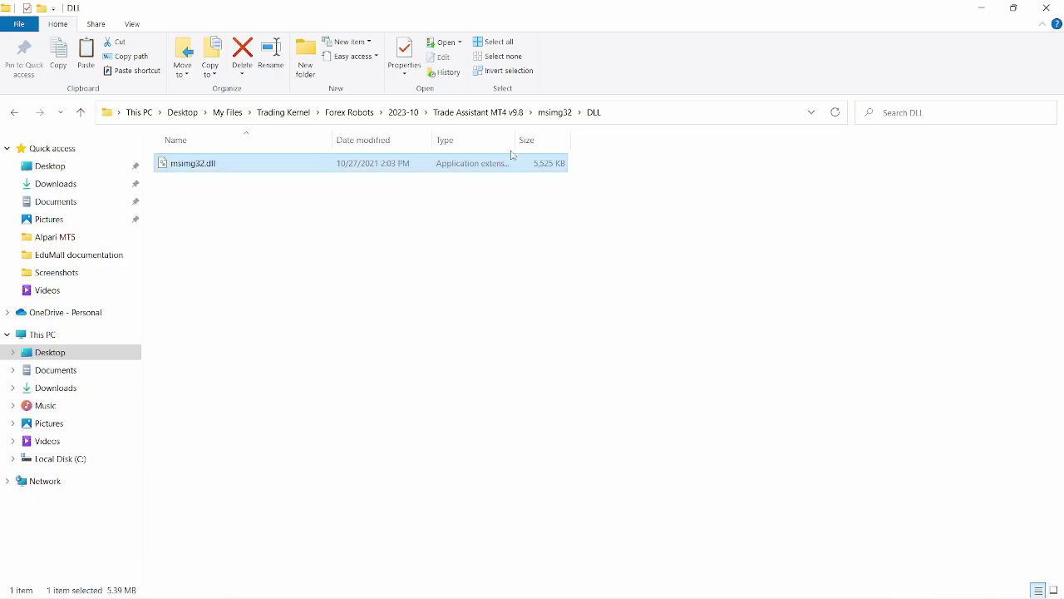
pyautogui.click(495, 115)
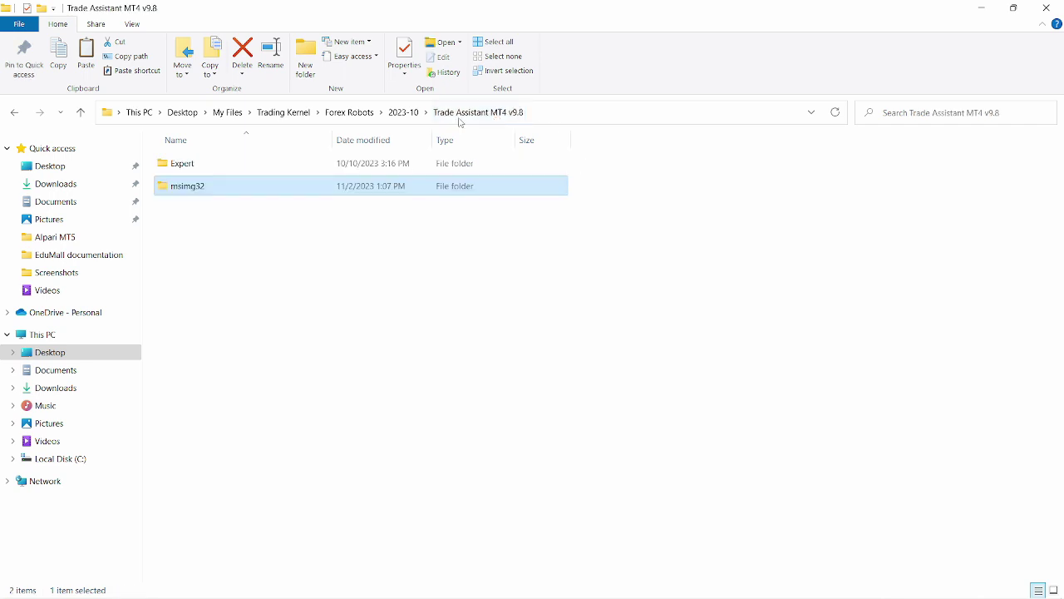
pyautogui.doubleClick(289, 166)
pyautogui.click(268, 168)
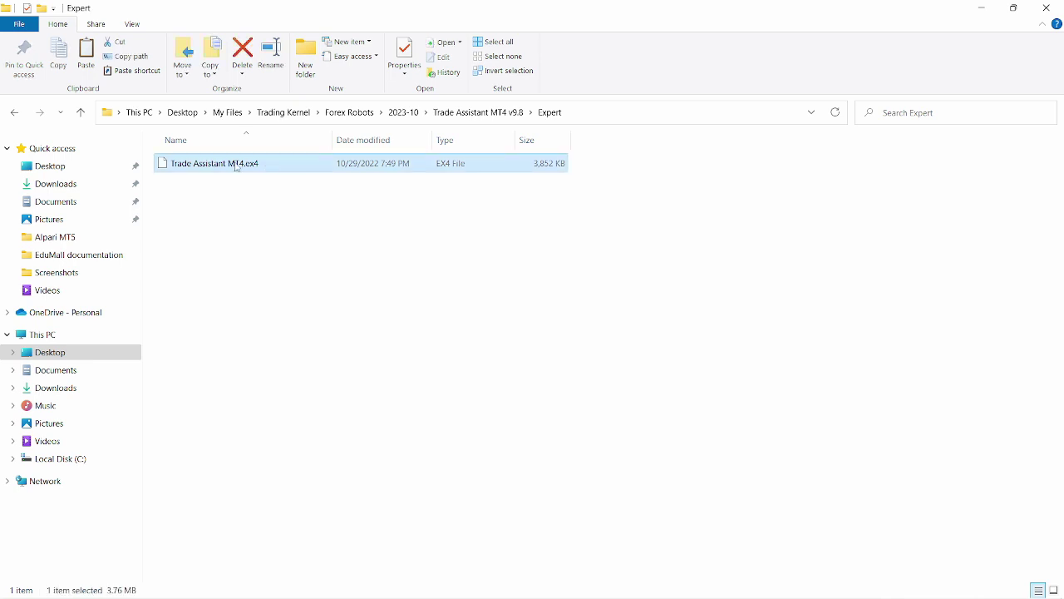
pyautogui.rightClick(267, 166)
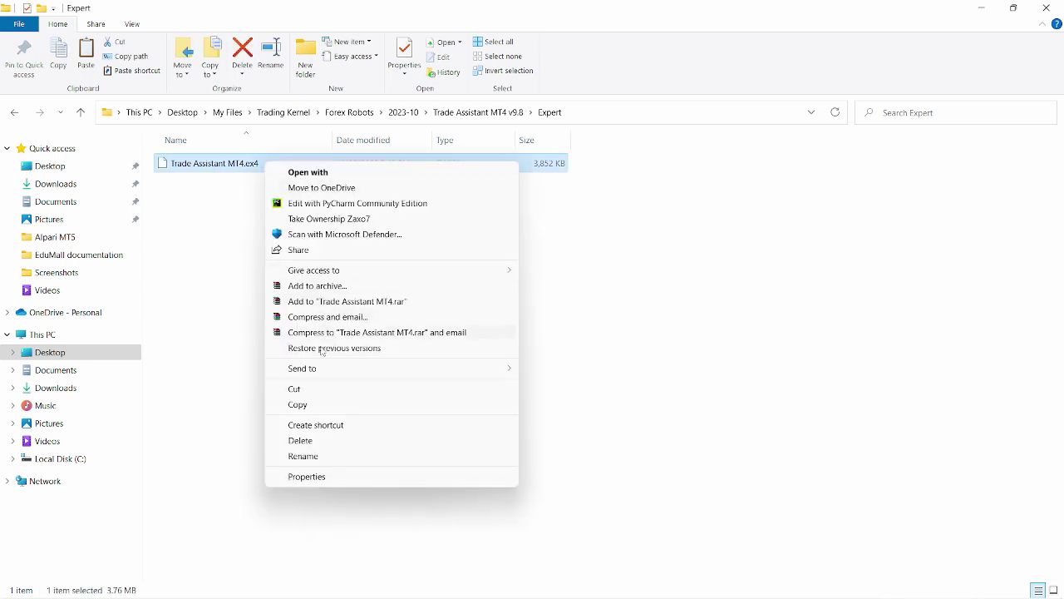
pyautogui.click(309, 407)
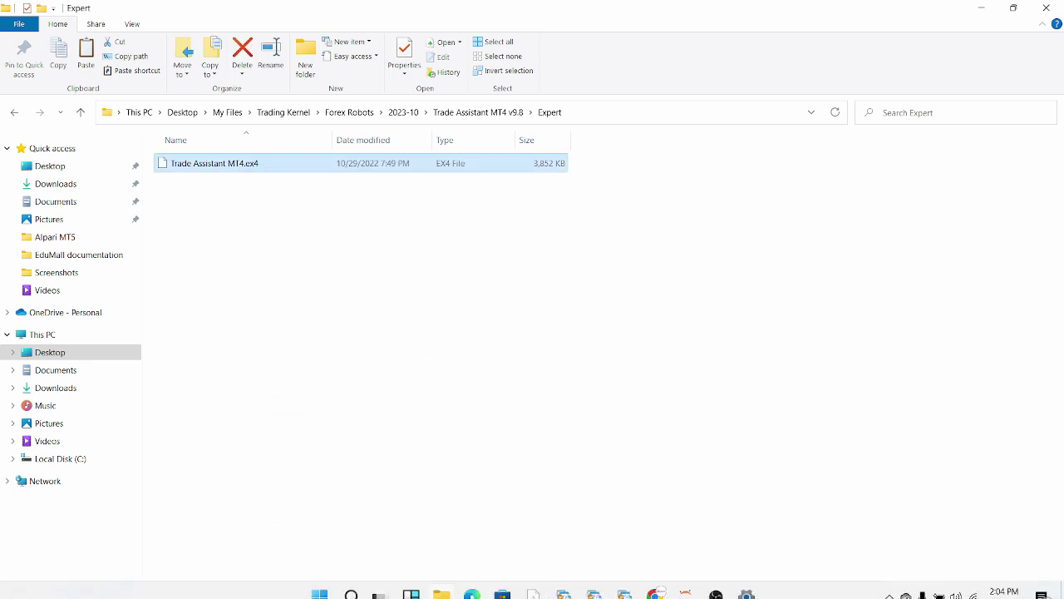
# Paste Trade Assistant MT4.ex4 into the MQL4 Experts folder of the terminal's data folder, and close the folder window
pyautogui.click(623, 592)
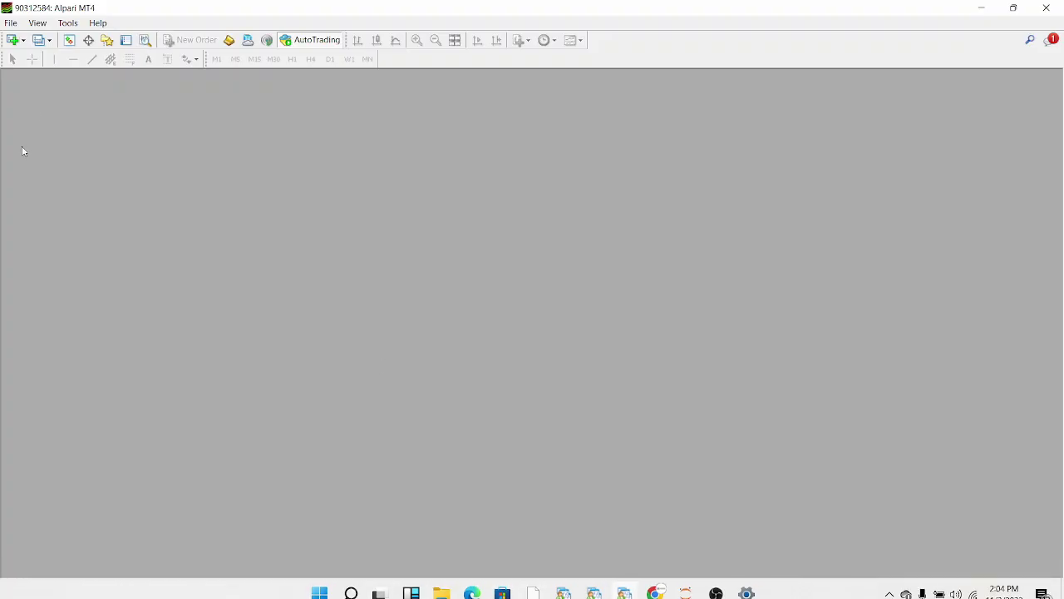
pyautogui.click(11, 23)
pyautogui.click(58, 107)
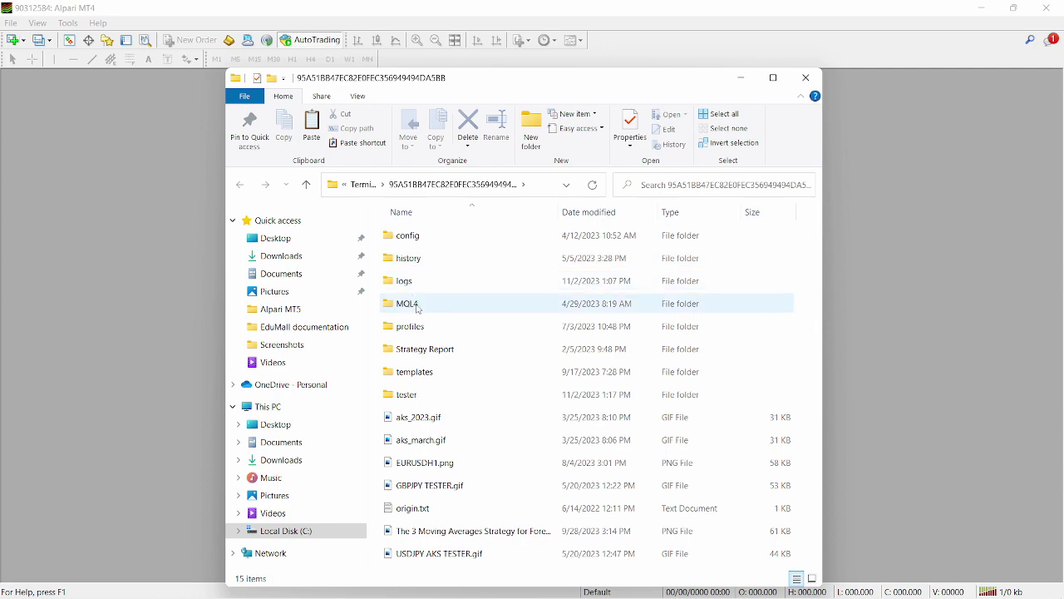
pyautogui.doubleClick(413, 304)
pyautogui.doubleClick(426, 242)
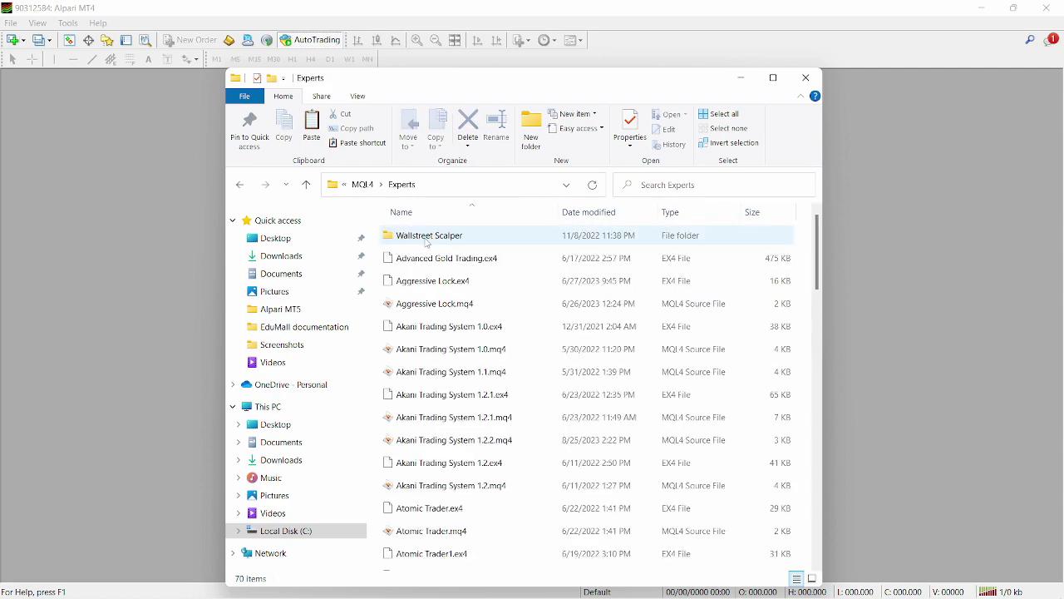
pyautogui.rightClick(375, 276)
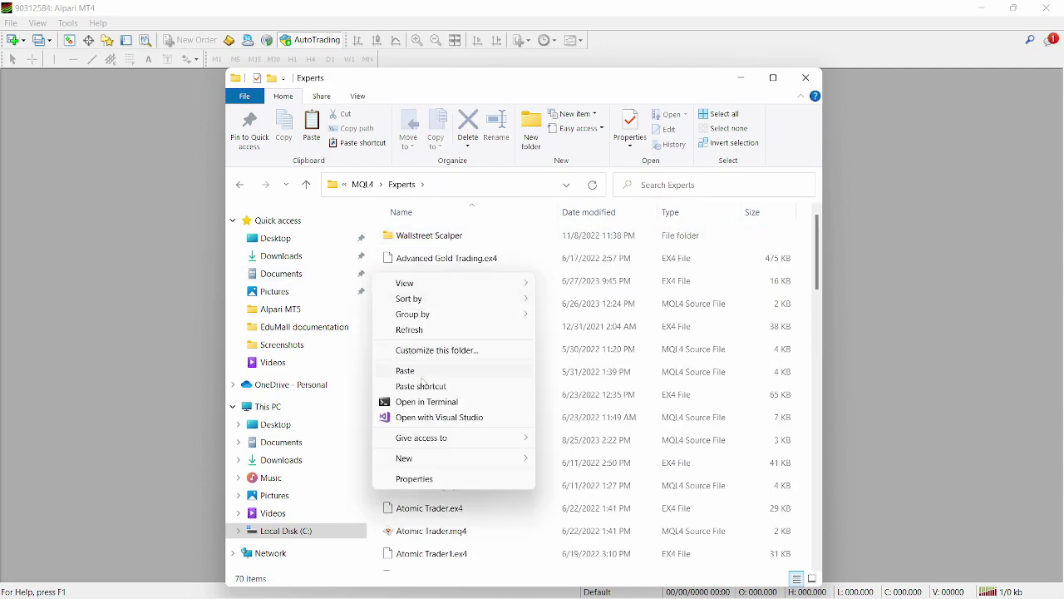
pyautogui.click(421, 372)
pyautogui.click(471, 259)
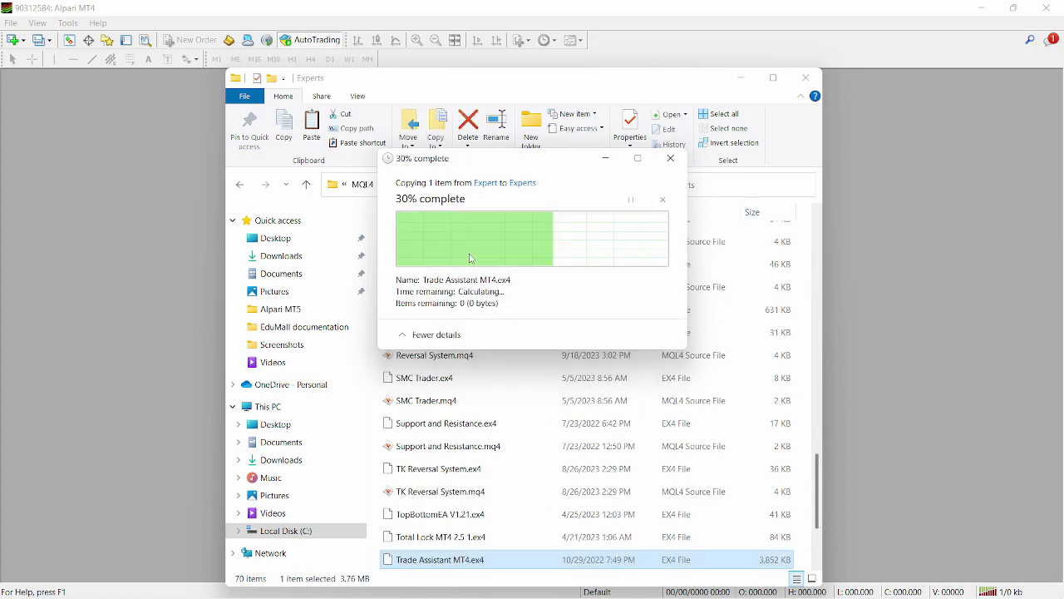
pyautogui.click(806, 78)
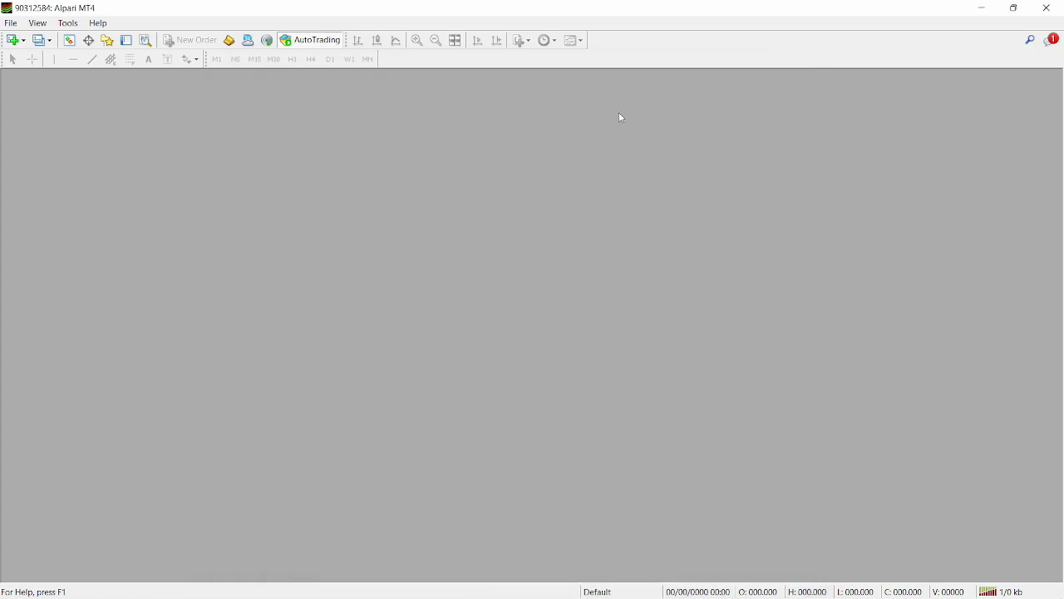
# Open a GBPUSD chart from the Market Watch symbols, and hide the Market Watch
pyautogui.click(69, 40)
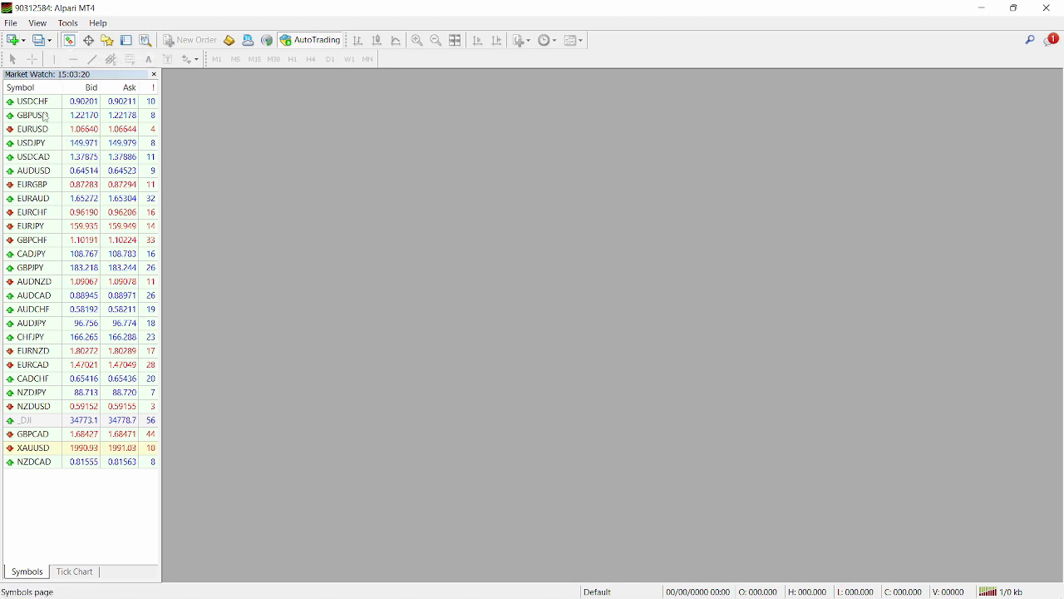
pyautogui.moveTo(46, 117); pyautogui.dragTo(432, 124)
pyautogui.click(859, 86)
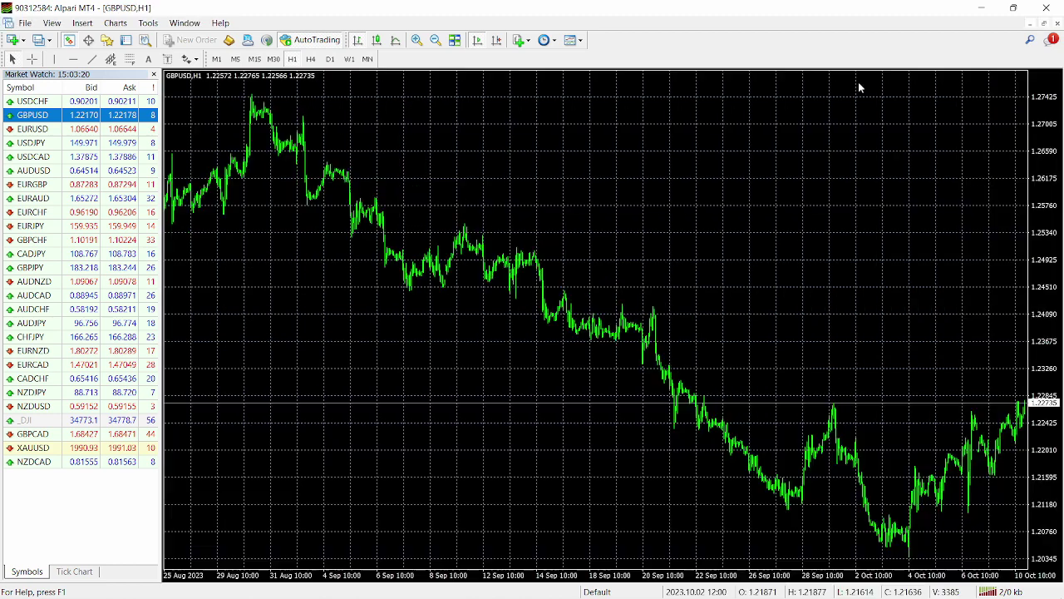
pyautogui.click(154, 75)
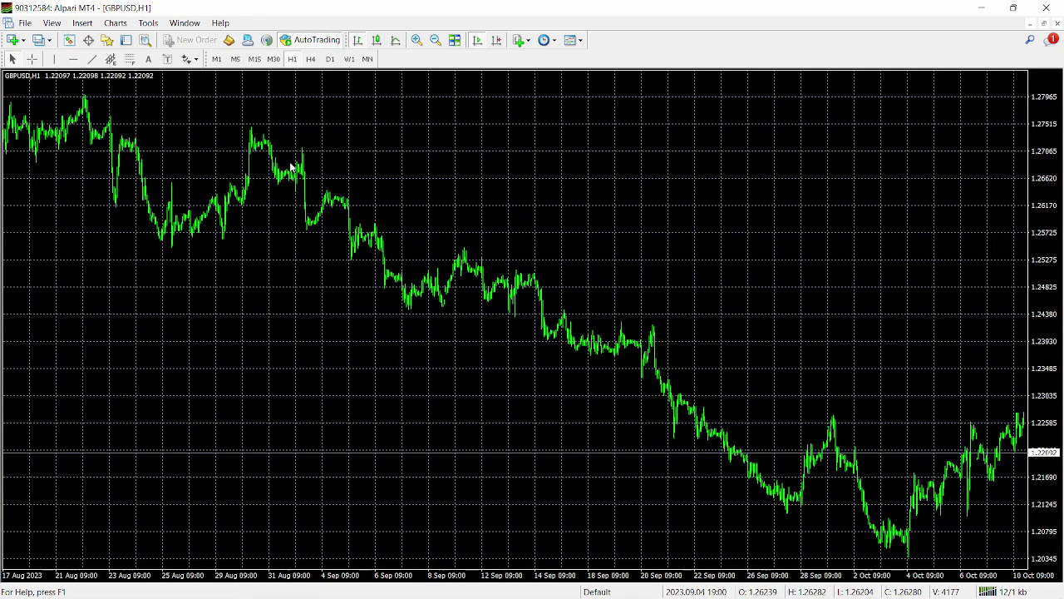
# Show the Navigator and refresh its list of Expert Advisors
pyautogui.click(106, 41)
pyautogui.scroll(6, 33, 193)
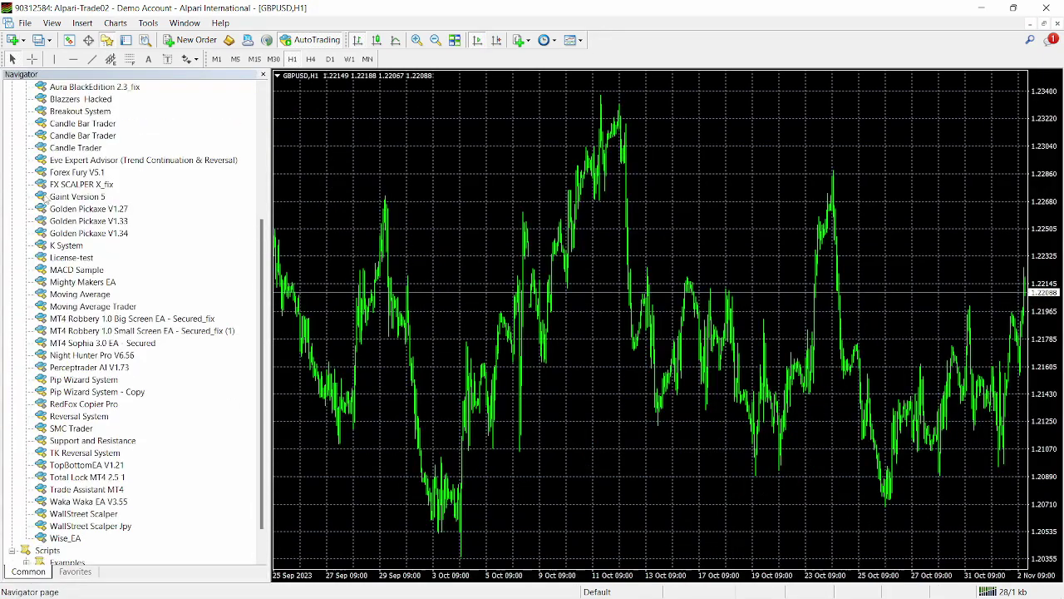
pyautogui.rightClick(20, 183)
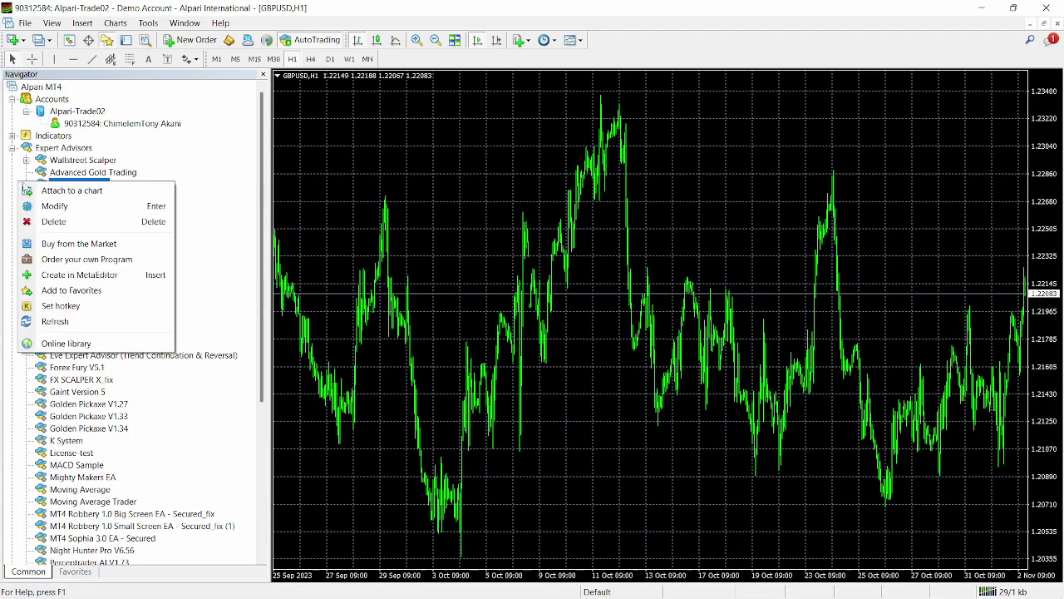
pyautogui.click(83, 322)
# Attach the Trade Assistant MT4 expert advisor to the GBPUSD chart with its default inputs, and hide the Navigator
pyautogui.scroll(-4, 87, 328)
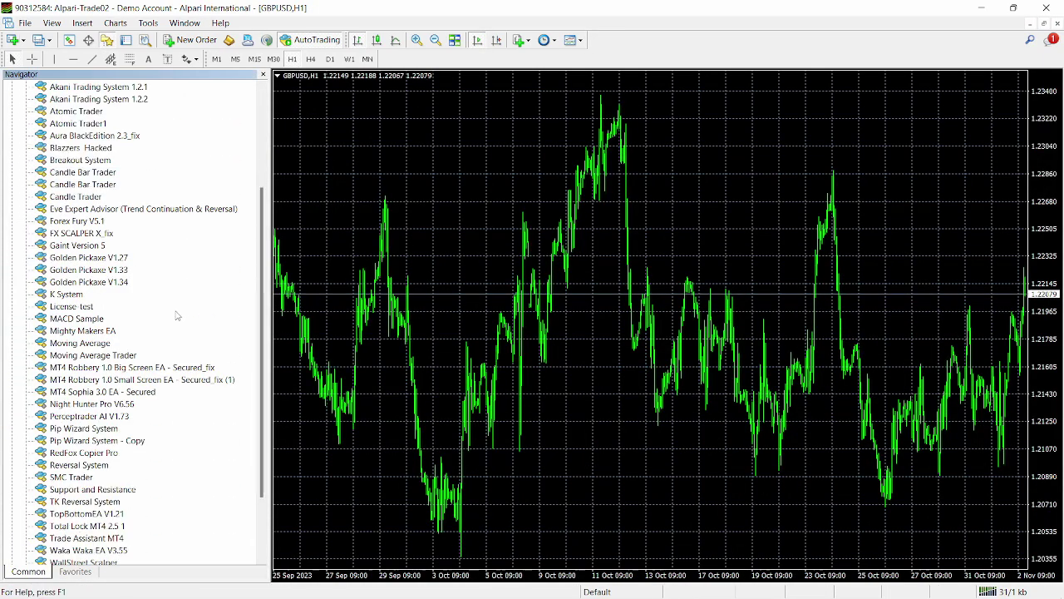
pyautogui.doubleClick(88, 538)
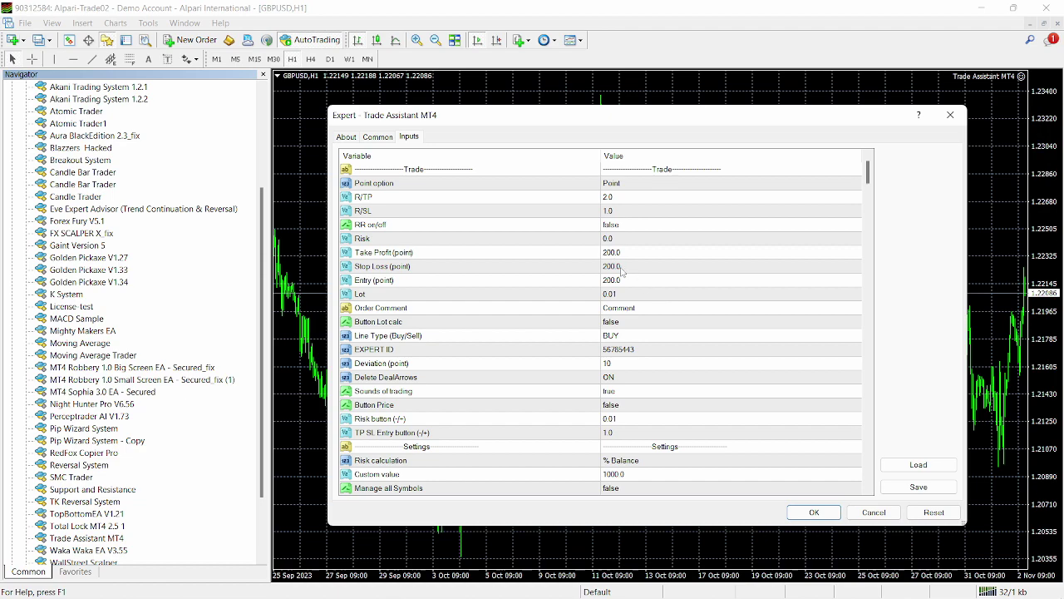
pyautogui.scroll(-6, 623, 271)
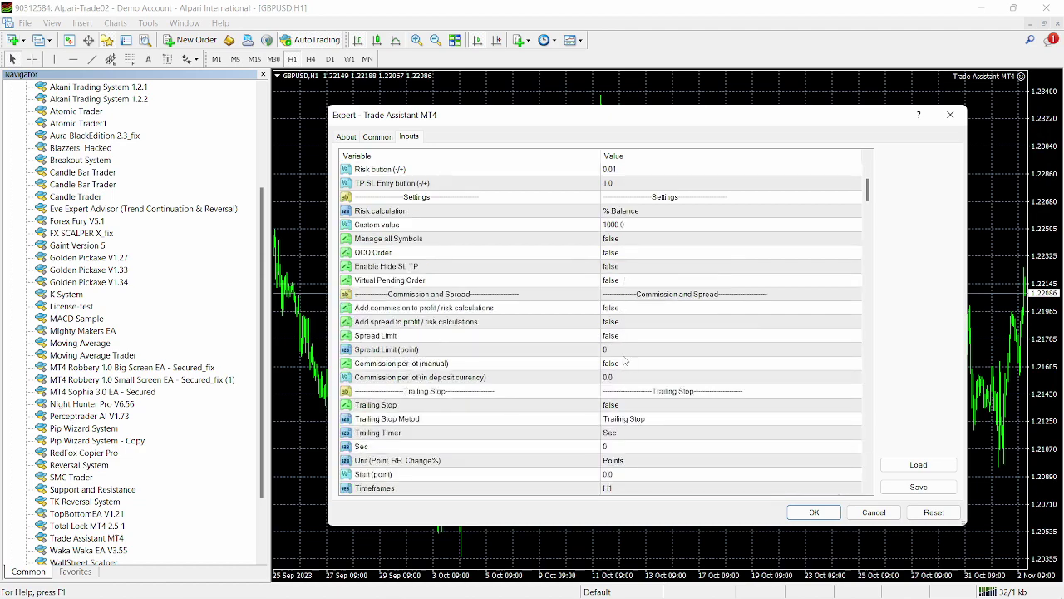
pyautogui.click(814, 511)
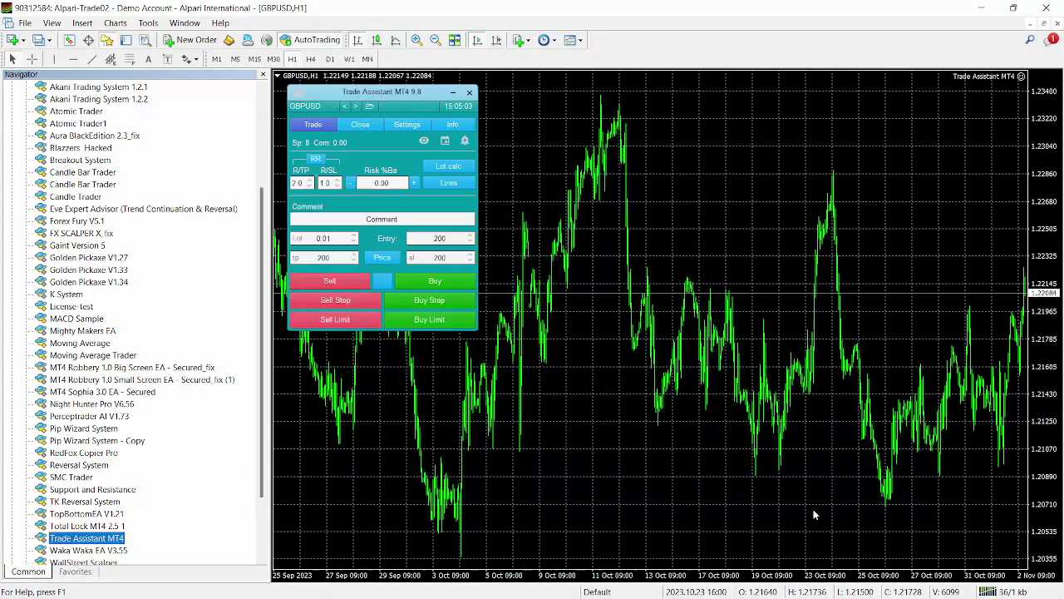
pyautogui.click(263, 75)
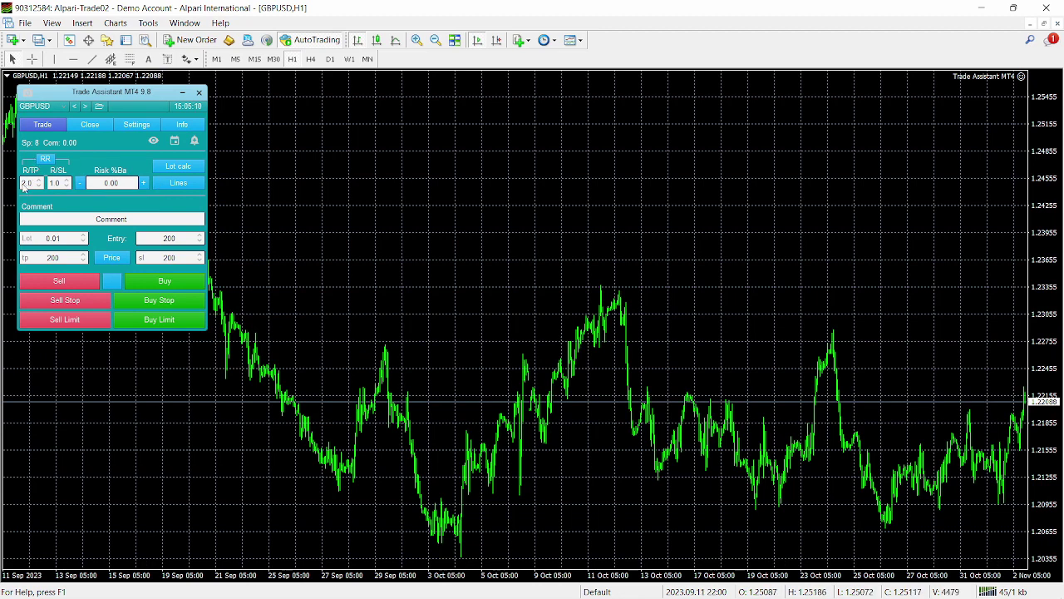
# Set the Trade Assistant's balance risk to 1.00 percent and enable its automatic lot calculation
pyautogui.click(113, 181)
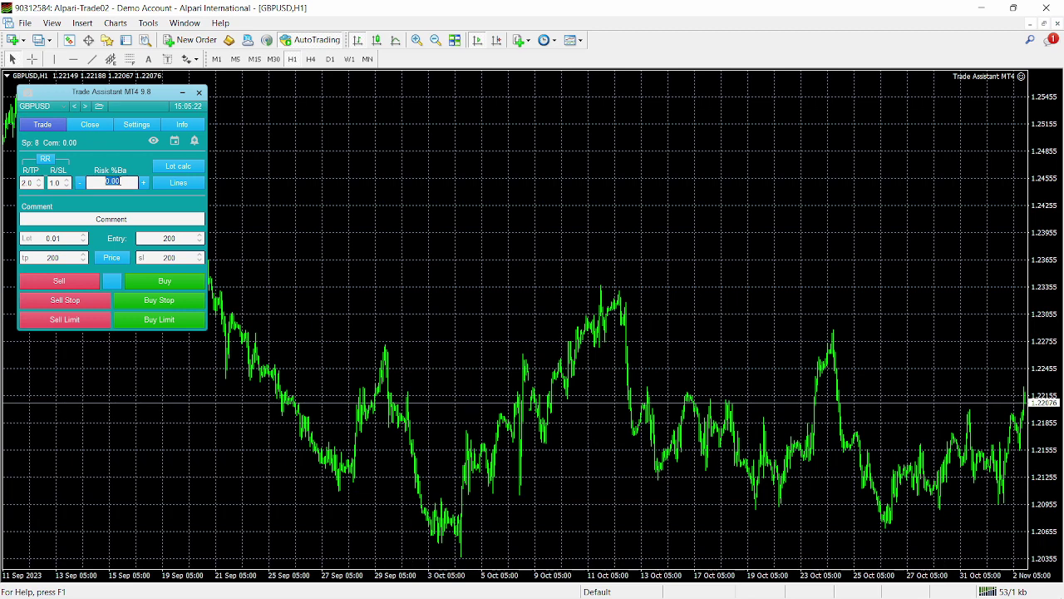
pyautogui.write('1')
pyautogui.press('Return')
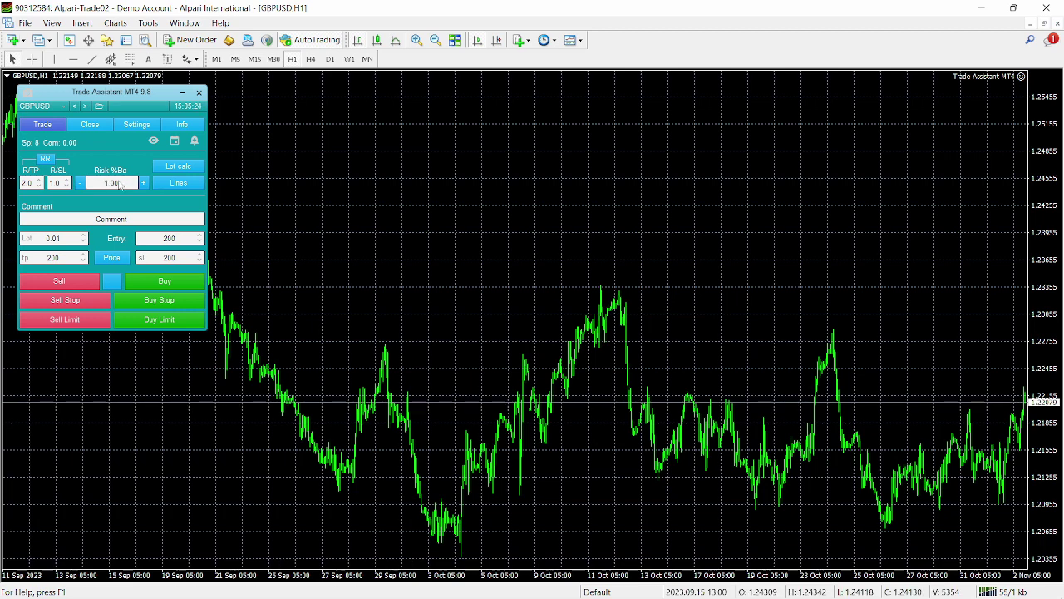
pyautogui.click(142, 183)
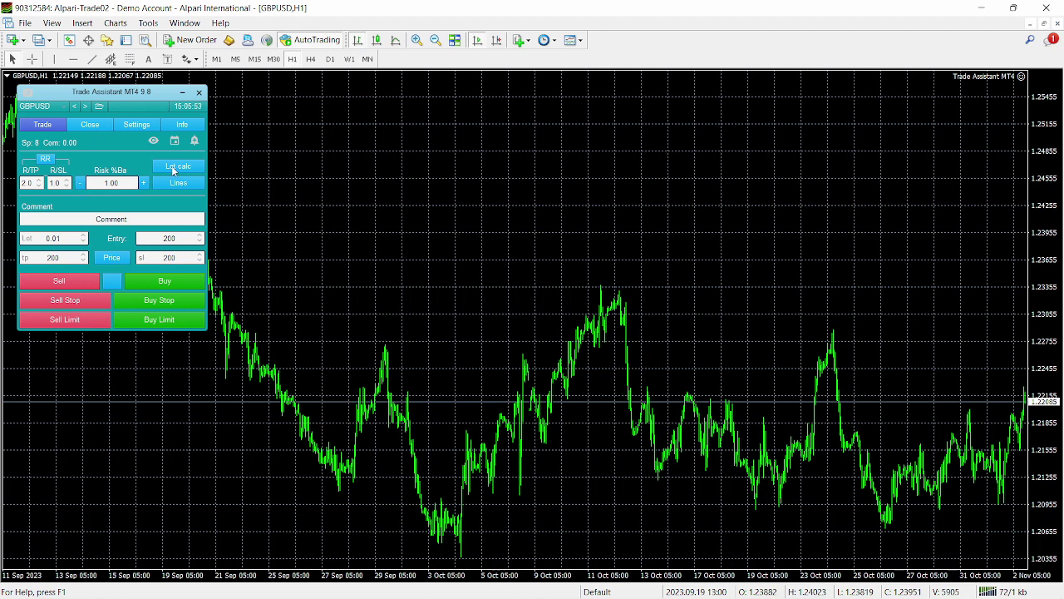
pyautogui.click(173, 171)
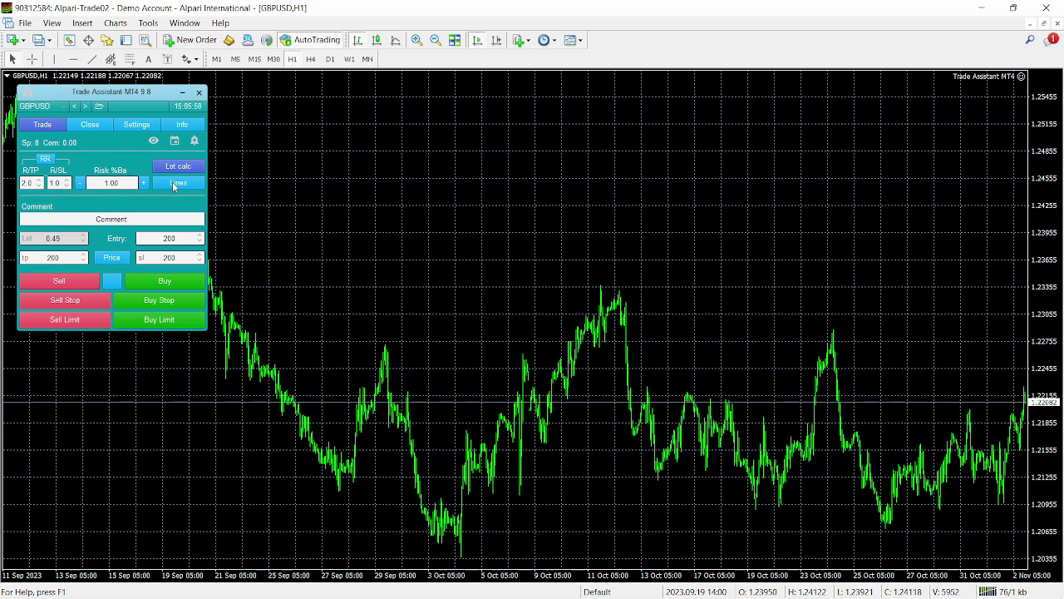
# Display the Trade Assistant's trade lines on the chart, and raise the take-profit line to about 1915 points
pyautogui.click(174, 185)
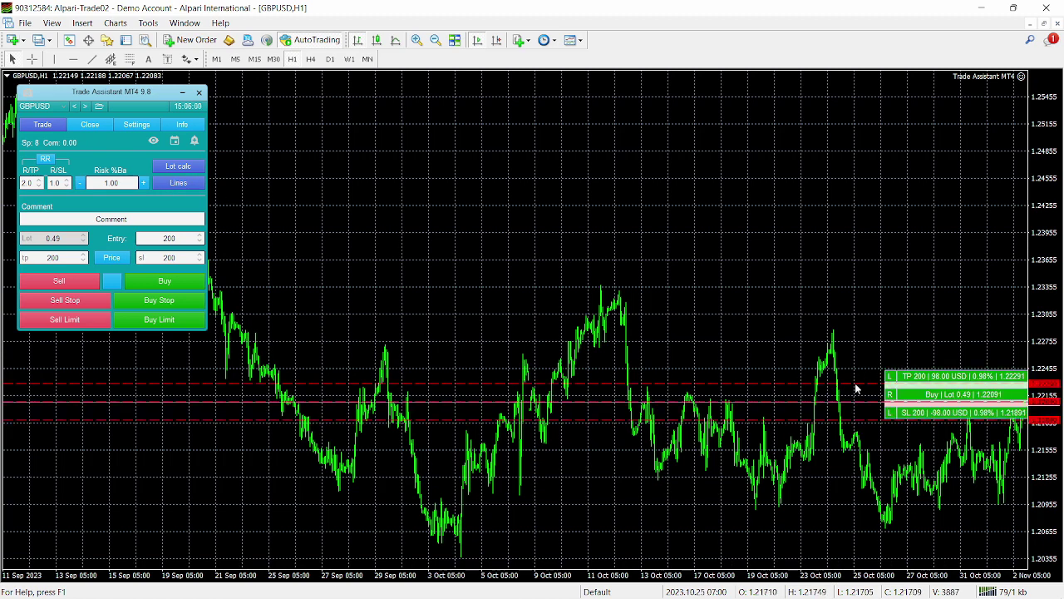
pyautogui.click(124, 218)
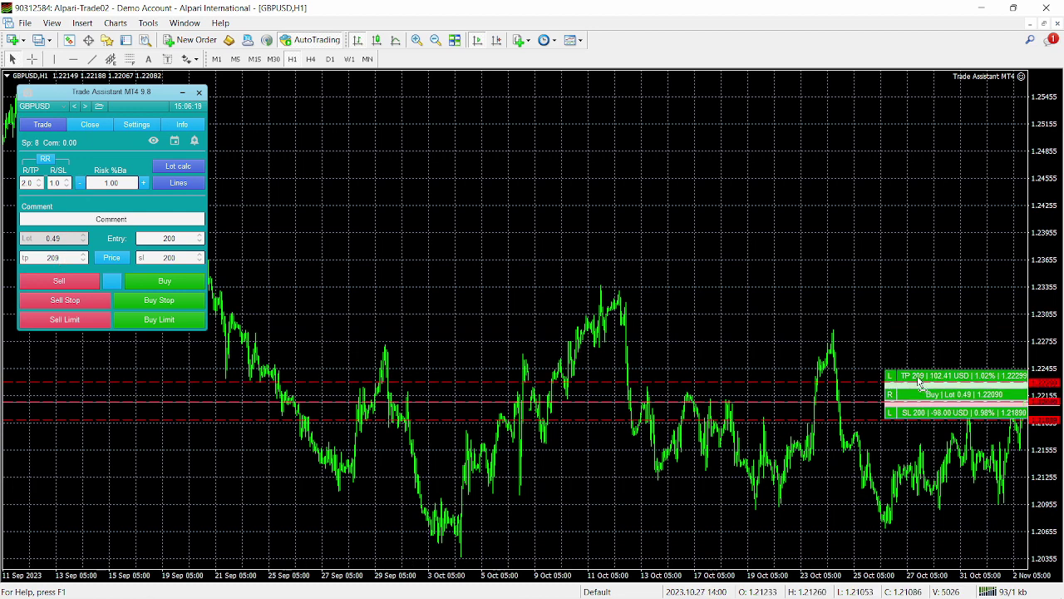
pyautogui.moveTo(914, 376); pyautogui.dragTo(923, 221)
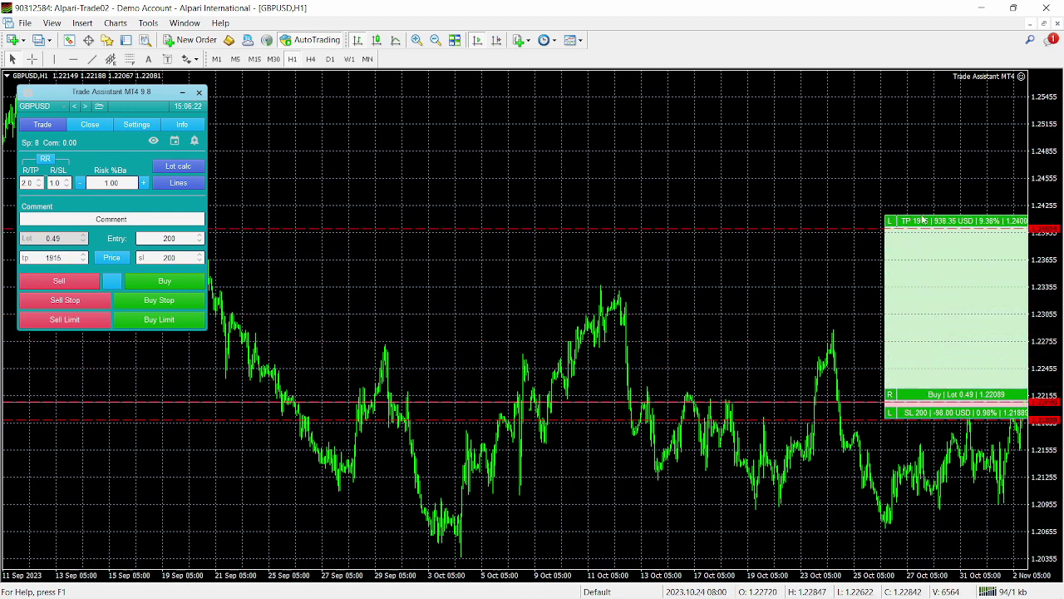
# Lower the stop-loss line to about 1416 points, and shift the entry line above and below the price to preview Buy Stop and Buy Limit orders
pyautogui.moveTo(943, 423); pyautogui.dragTo(962, 536)
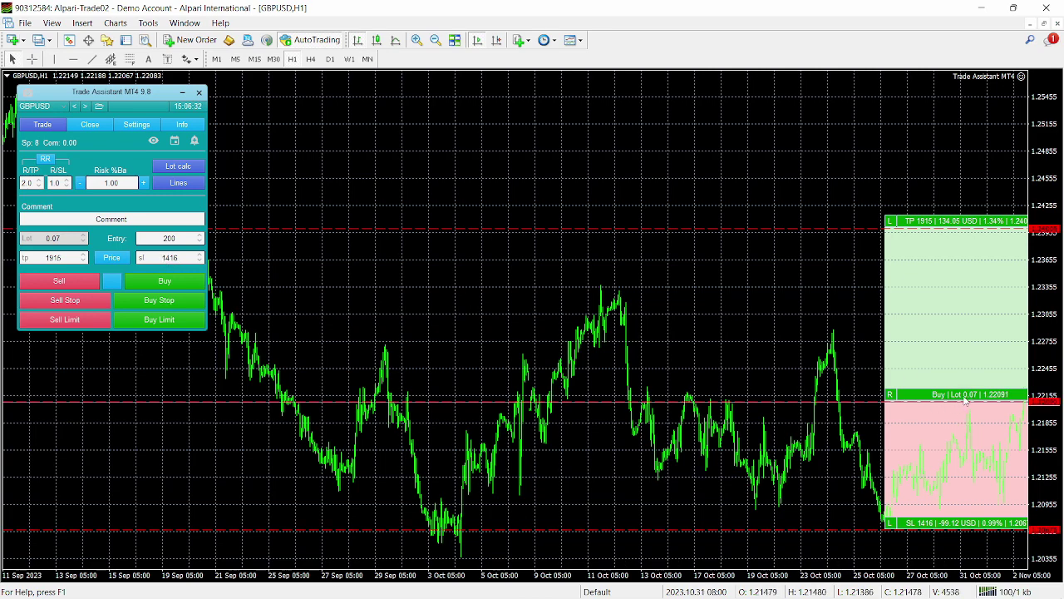
pyautogui.moveTo(943, 398); pyautogui.dragTo(940, 368)
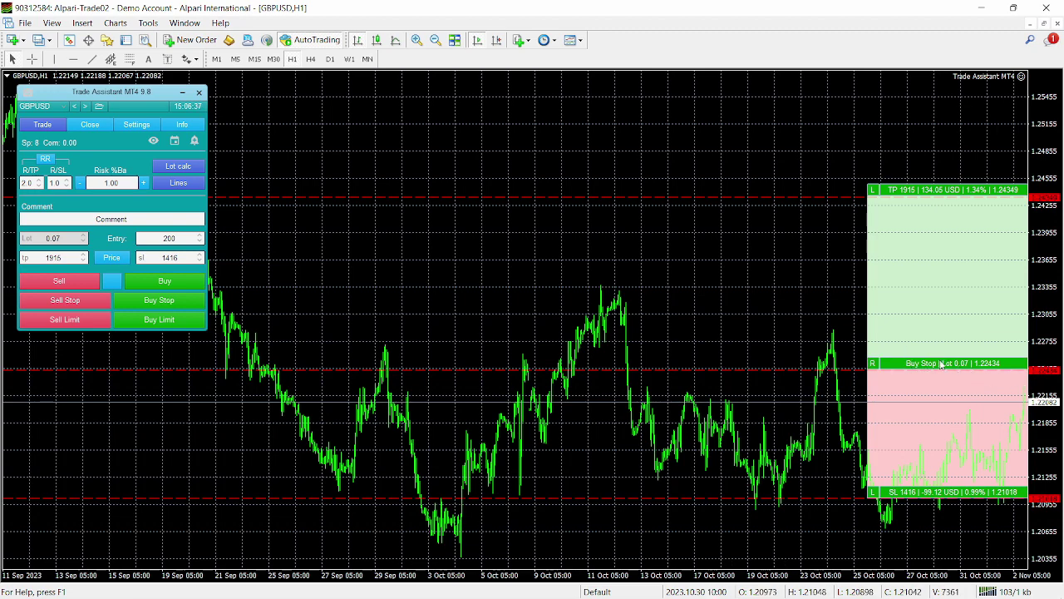
pyautogui.moveTo(941, 364); pyautogui.dragTo(898, 441)
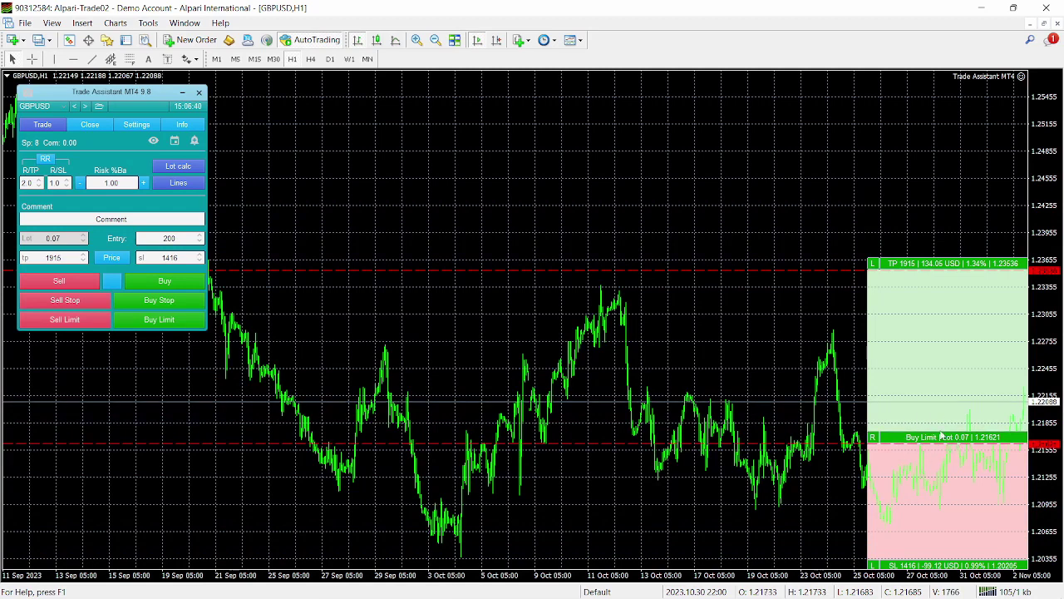
# Reverse the setup to a sell and place a 0.12-lot Sell Limit at about 1.22513, with stop loss about 825 and take profit about 2035 points
pyautogui.click(873, 437)
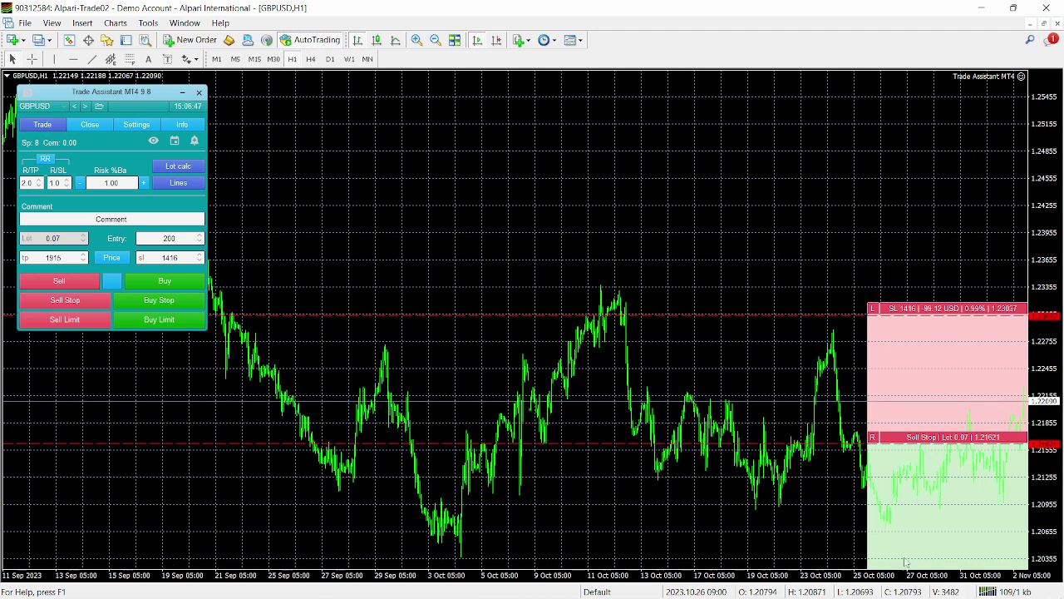
pyautogui.moveTo(962, 443); pyautogui.dragTo(950, 357)
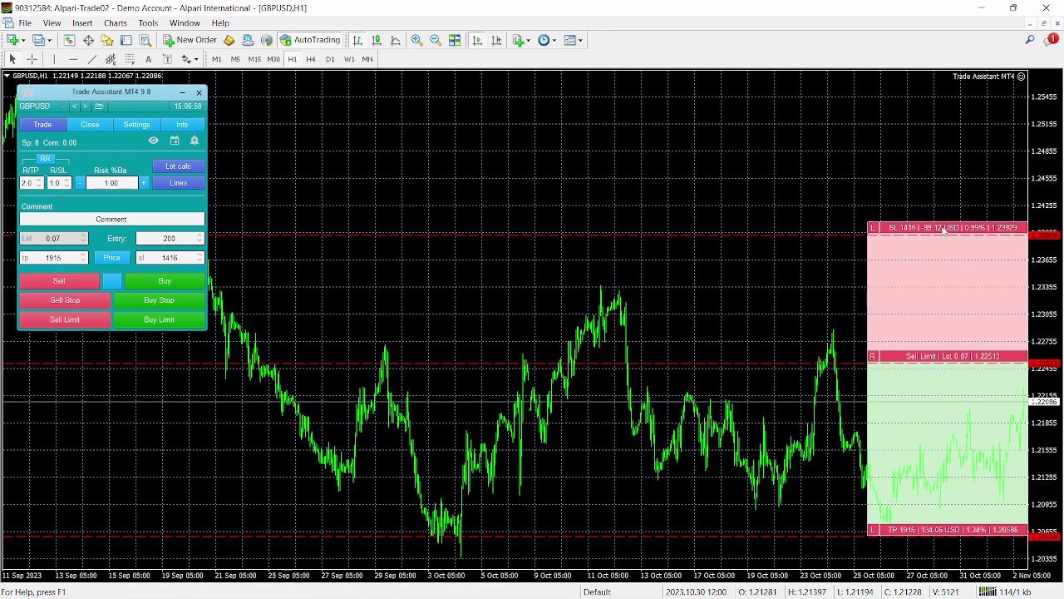
pyautogui.moveTo(941, 228); pyautogui.dragTo(938, 286)
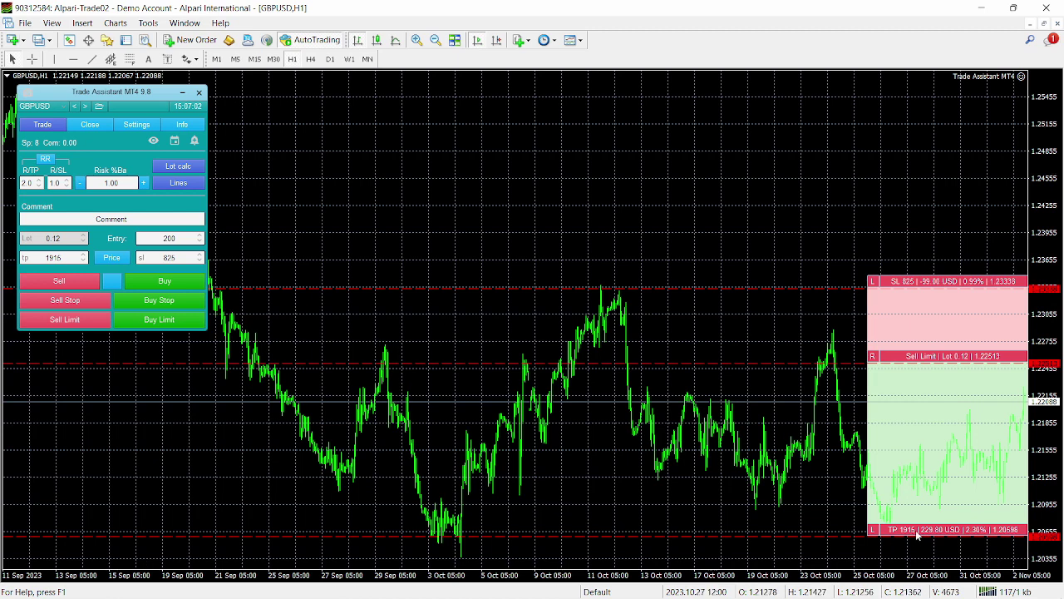
pyautogui.moveTo(915, 533)
pyautogui.mouseDown()
pyautogui.moveTo(921, 558)
pyautogui.moveTo(918, 542)
pyautogui.mouseUp()
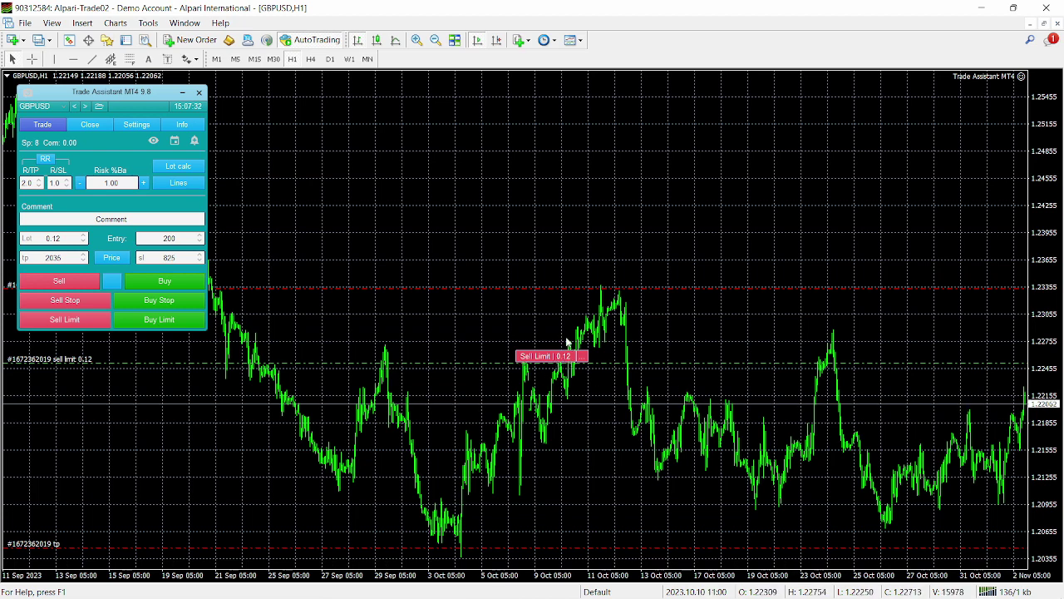
# Delete the pending Sell Limit order through the Trade Assistant's closing functions
pyautogui.click(89, 129)
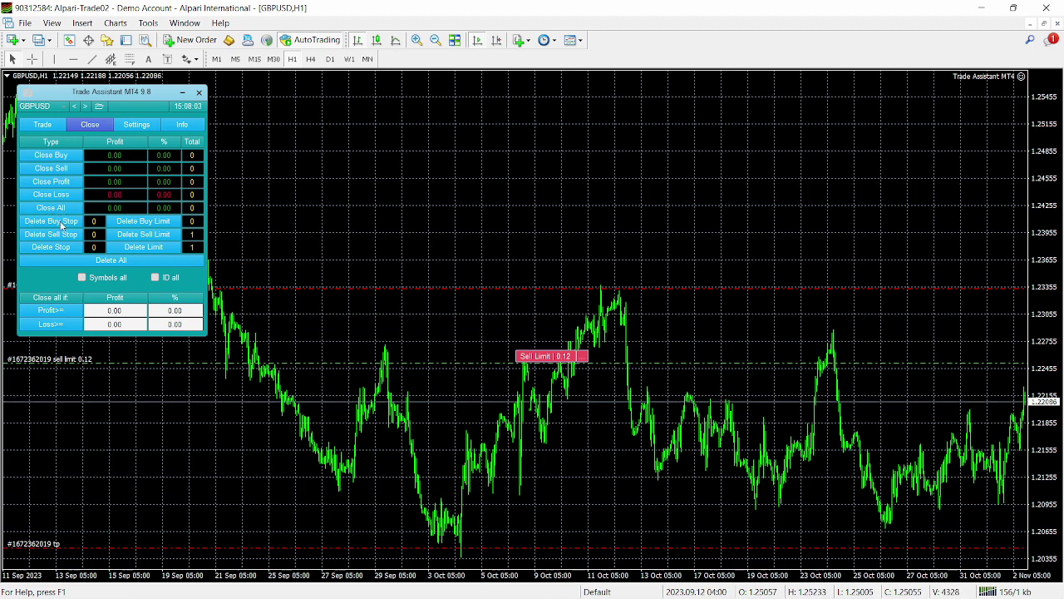
pyautogui.click(165, 234)
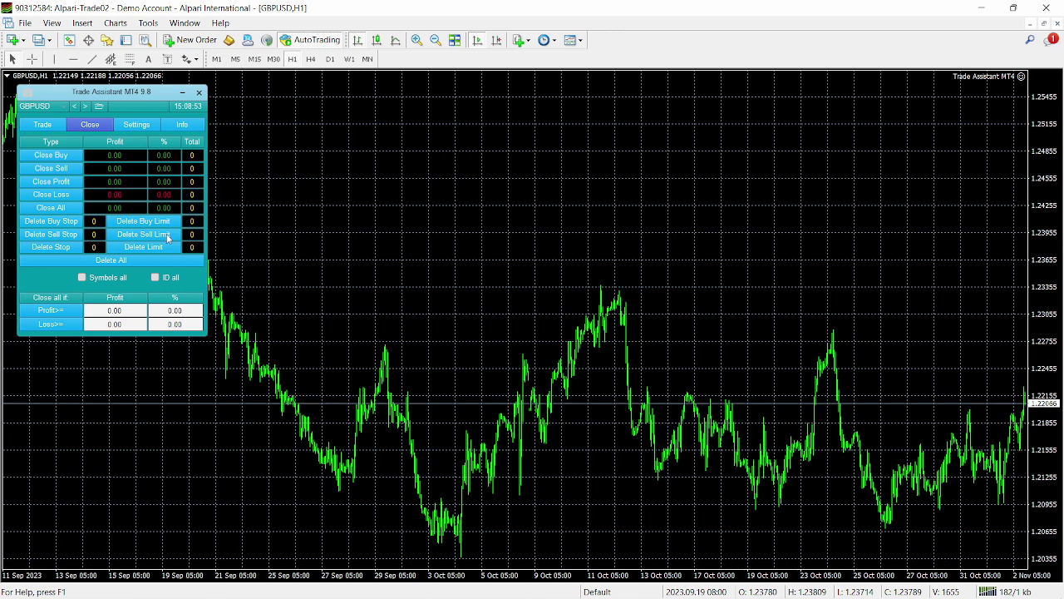
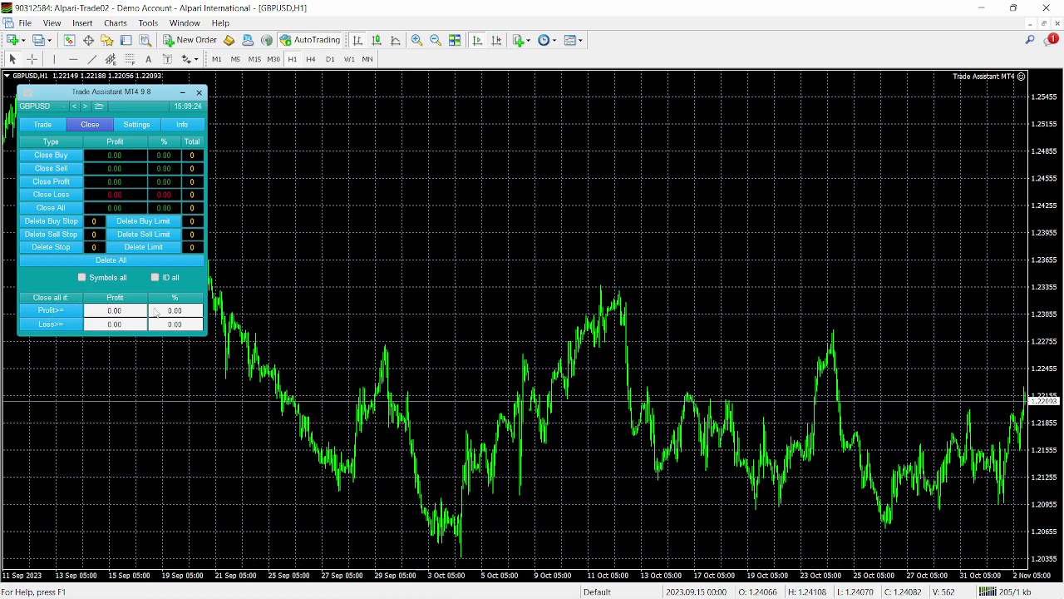
# Examine the risk calculation options in the Trade Assistant's general settings, keeping % Balance selected
pyautogui.click(136, 126)
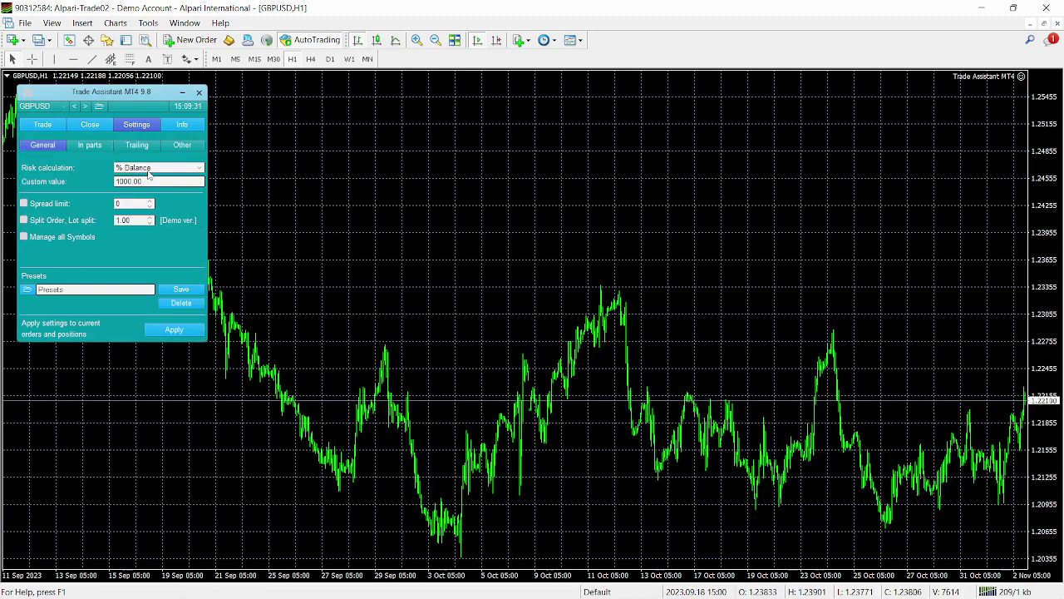
pyautogui.click(39, 125)
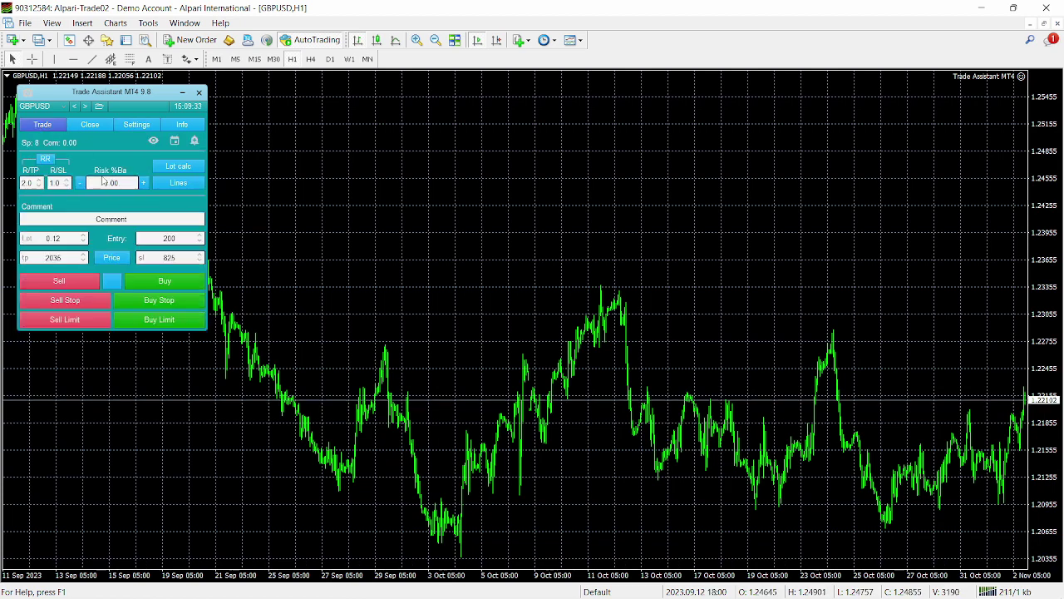
pyautogui.click(131, 127)
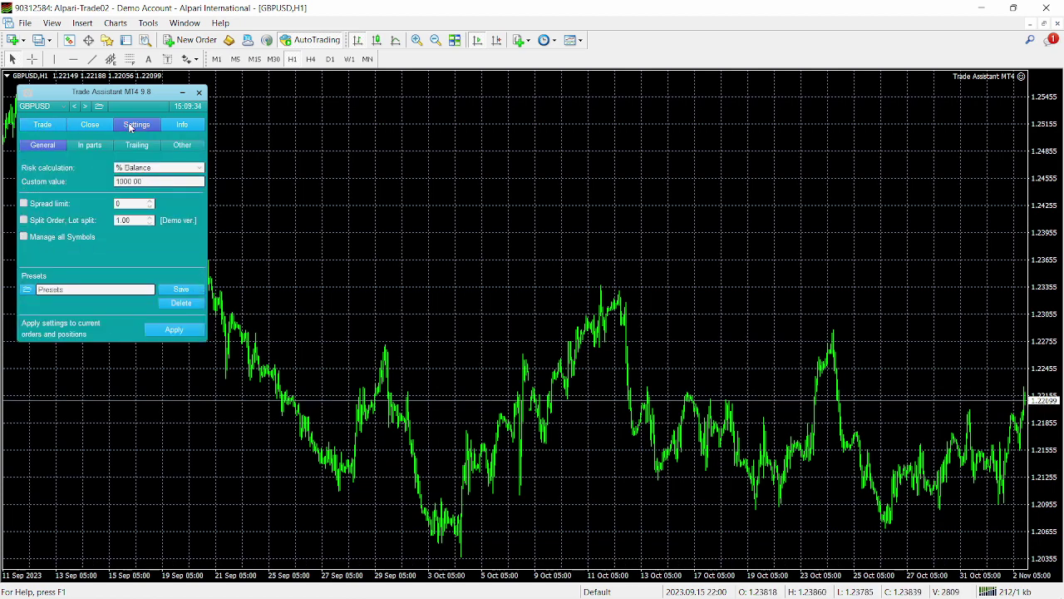
pyautogui.click(143, 170)
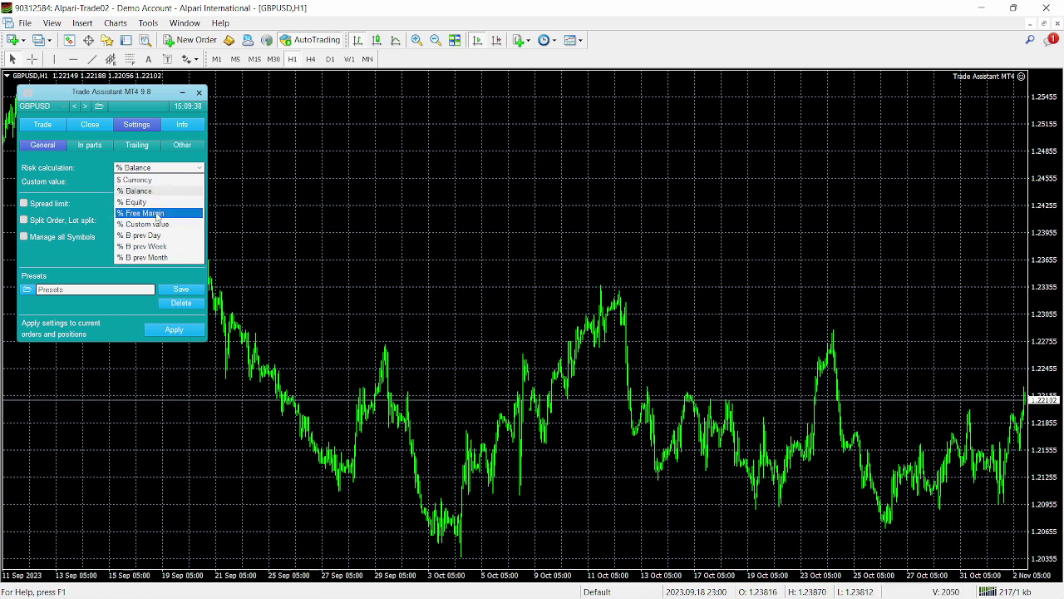
pyautogui.click(142, 168)
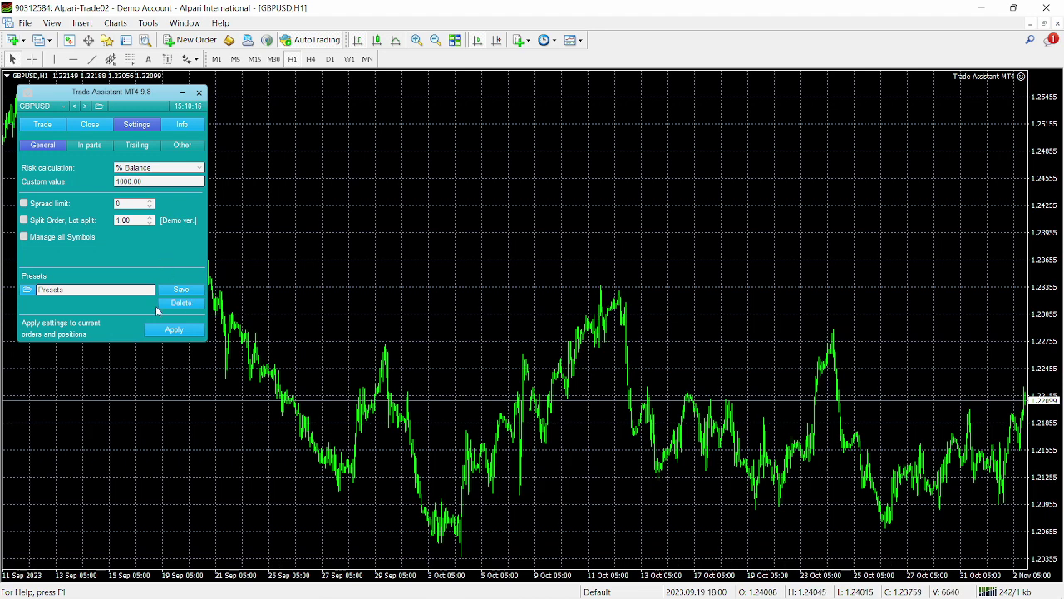
pyautogui.click(188, 126)
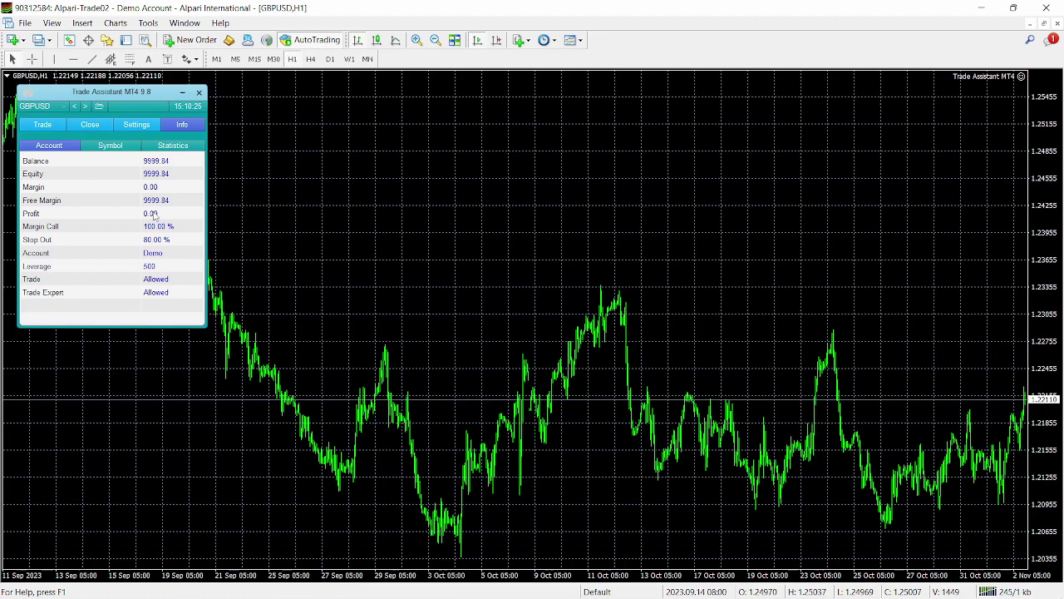
pyautogui.click(115, 146)
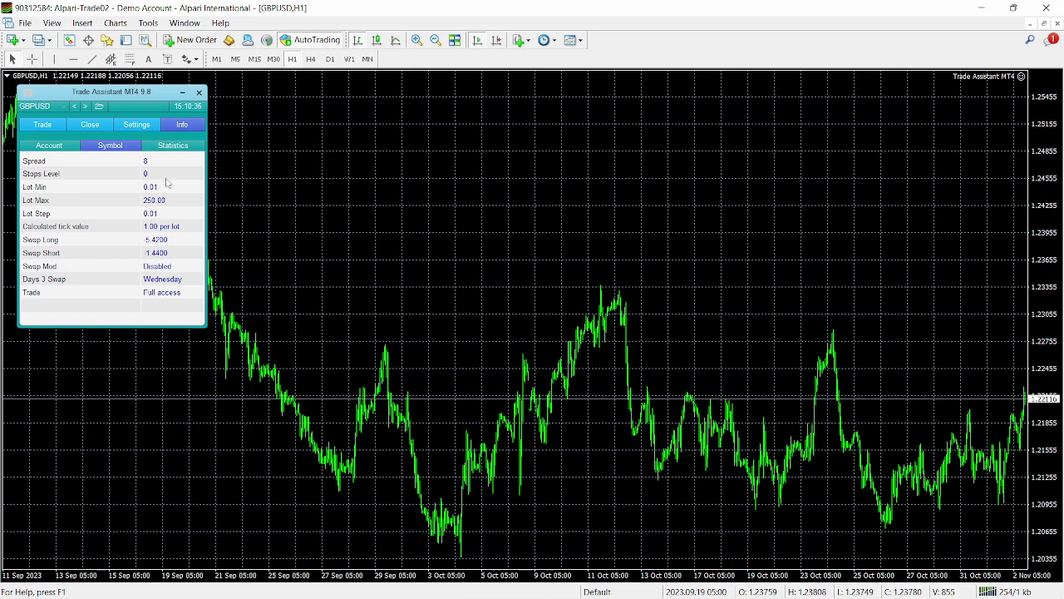
pyautogui.click(173, 147)
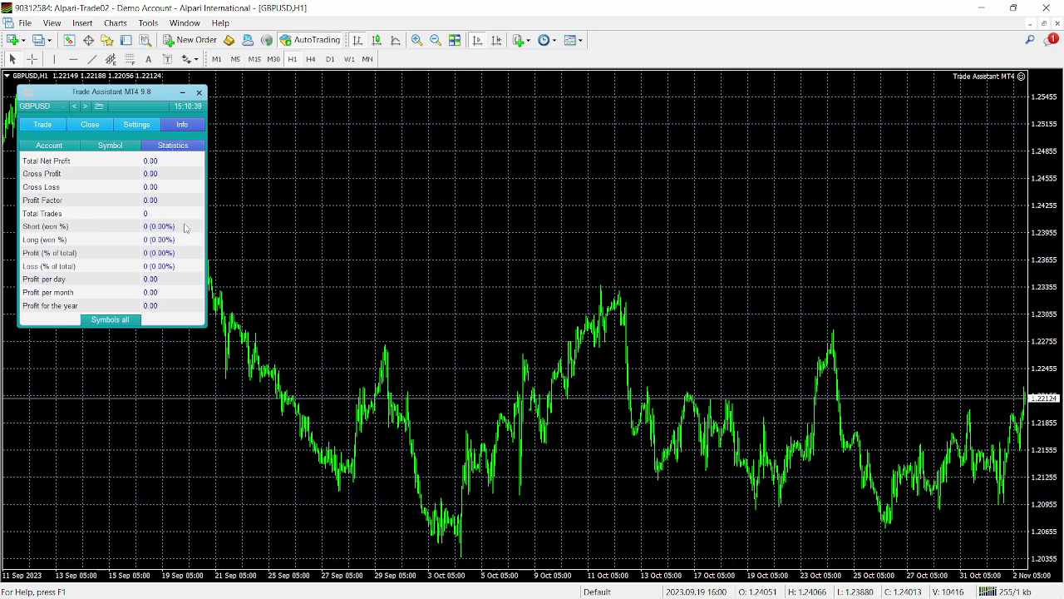